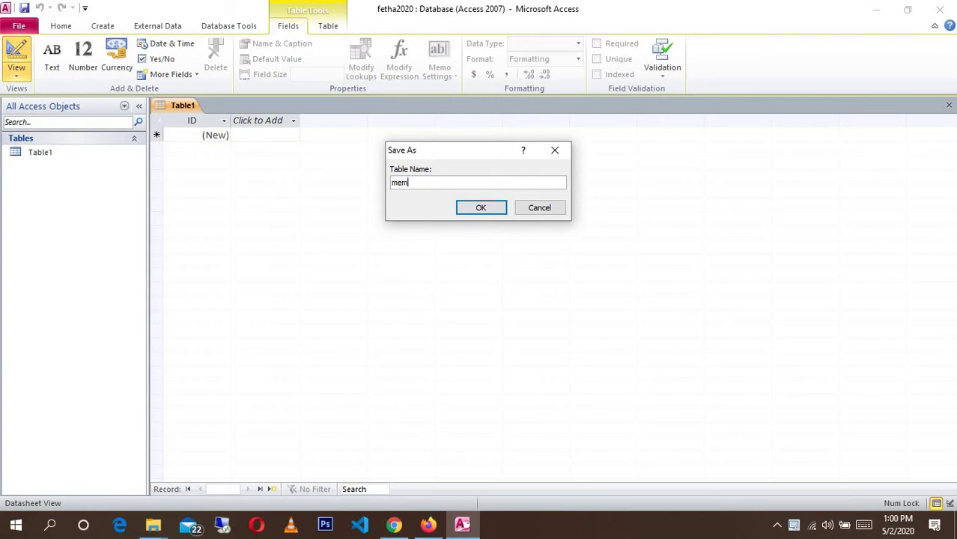
- Save the new table as 'members' and rename its first field to idno
left_click(492, 210)
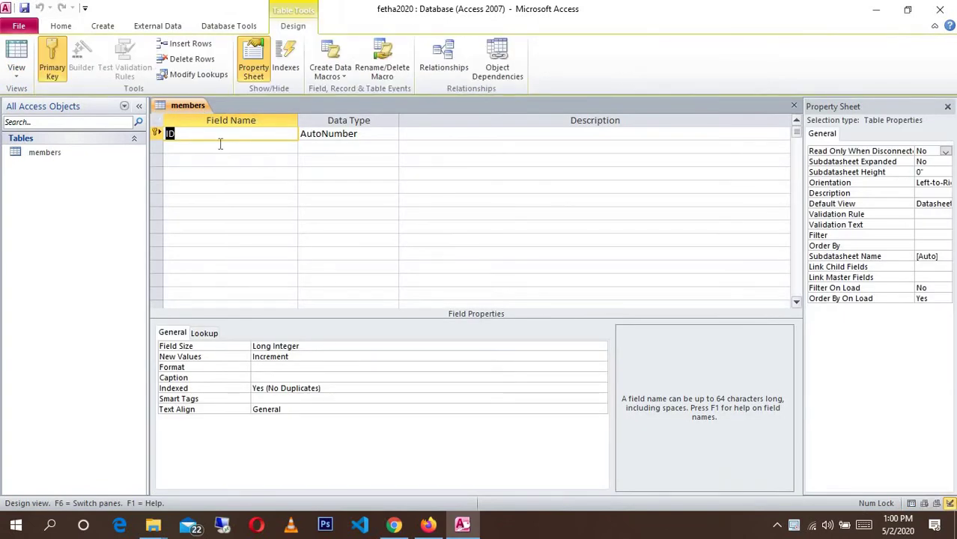
type("id")
type("number")
key("BackSpace")
key("BackSpace")
key("BackSpace")
key("BackSpace")
key("BackSpace")
type("o")
- Change idno's data type from AutoNumber to Number
left_click(383, 139)
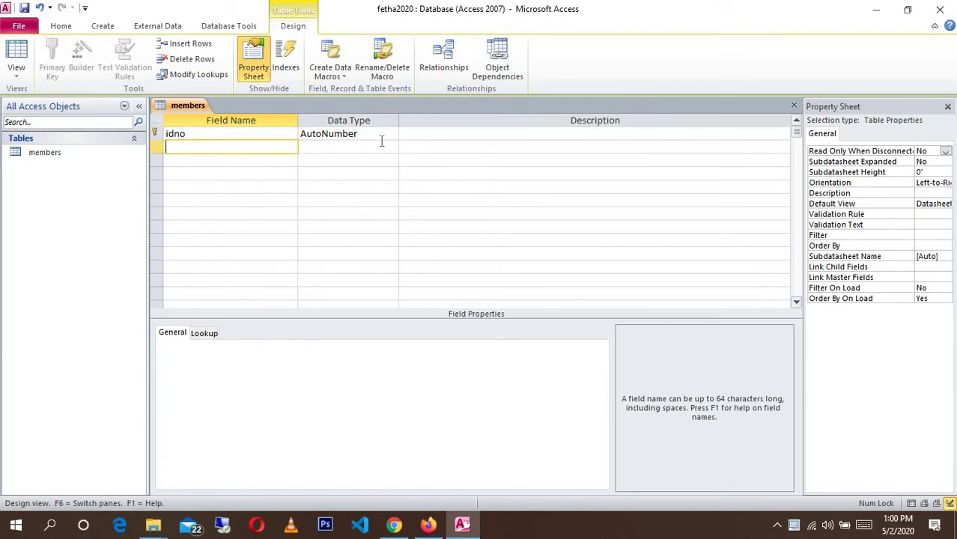
left_click(391, 136)
key("Up")
key("Up")
key("Up")
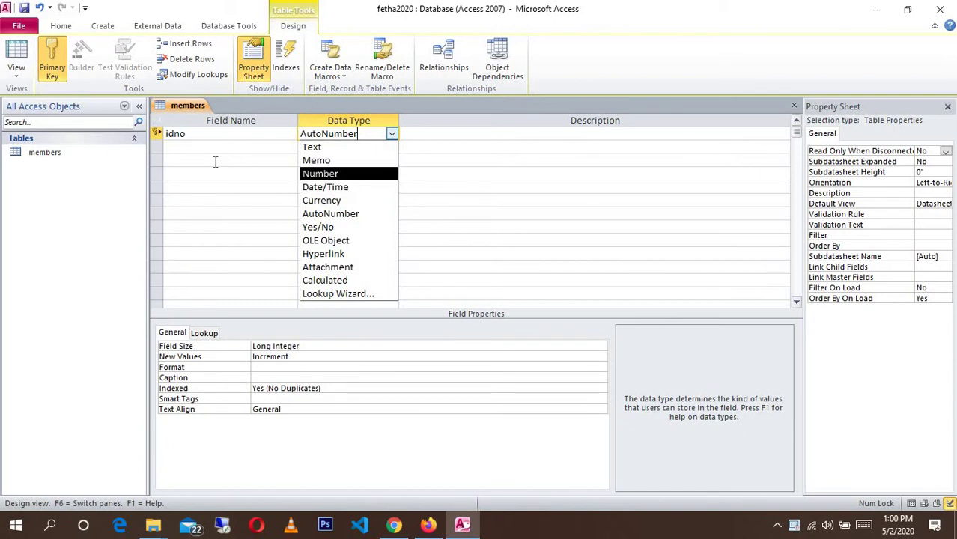
key("Return")
left_click(210, 153)
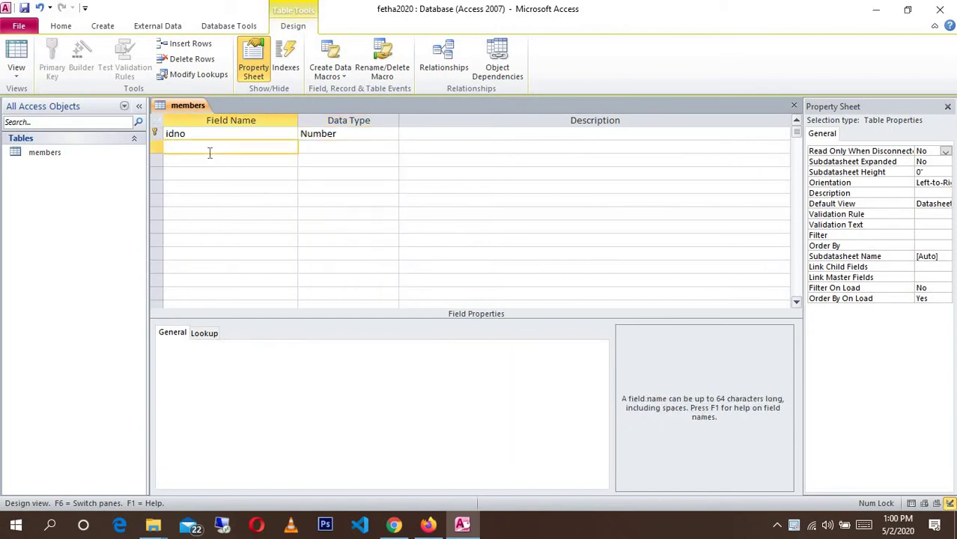
- Add a names field with the Text data type
type("names")
key("Tab")
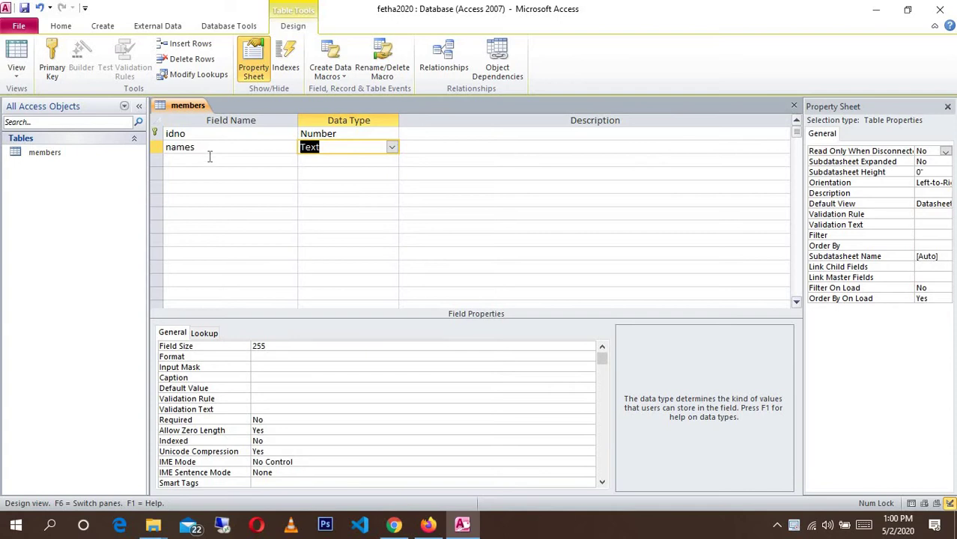
key("Tab")
key("Tab")
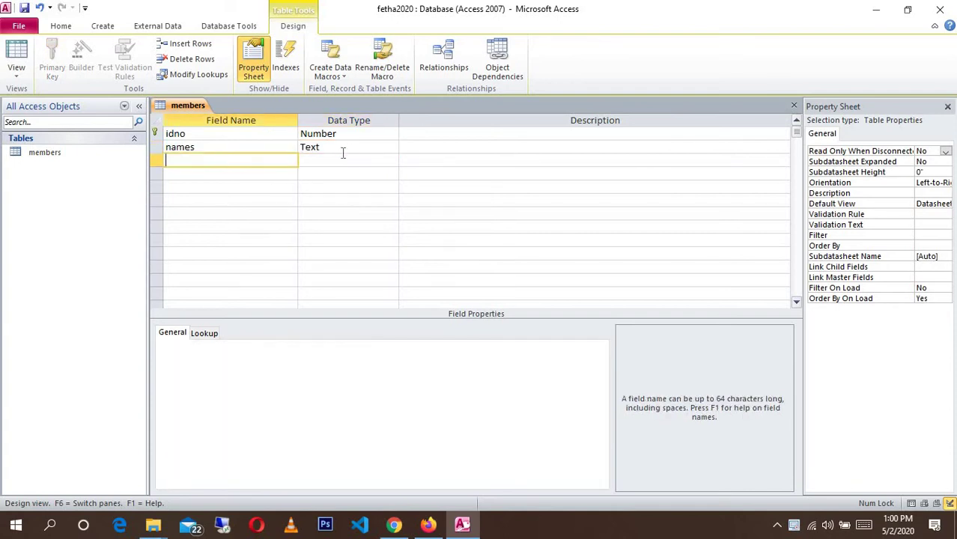
left_click(344, 148)
left_click(248, 160)
- Add a phone field of type Number, then a gender field below it
type("phone")
key("Tab")
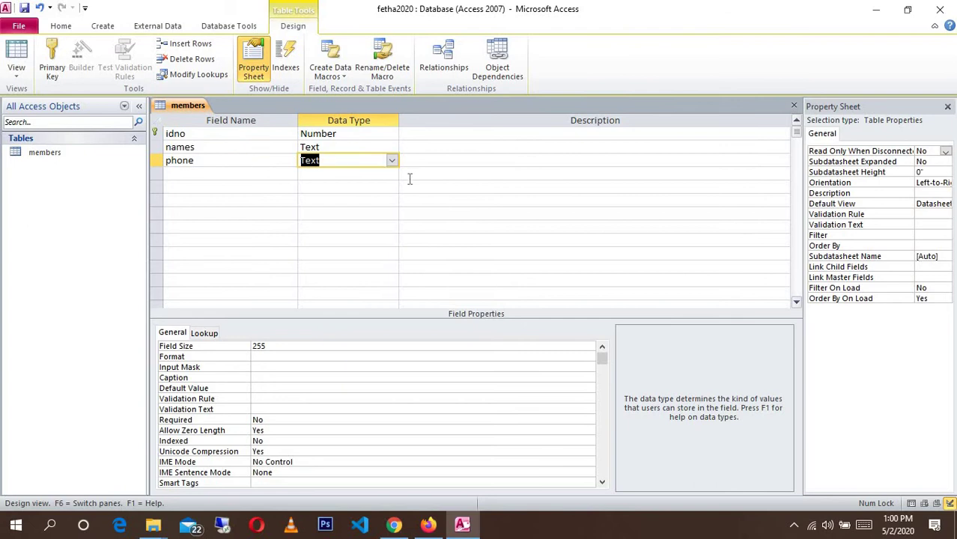
left_click(390, 160)
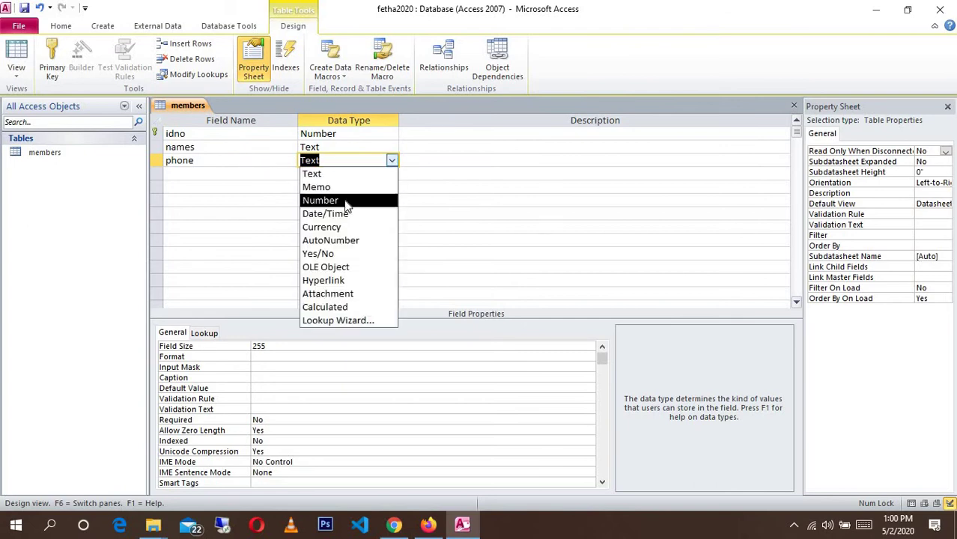
left_click(346, 200)
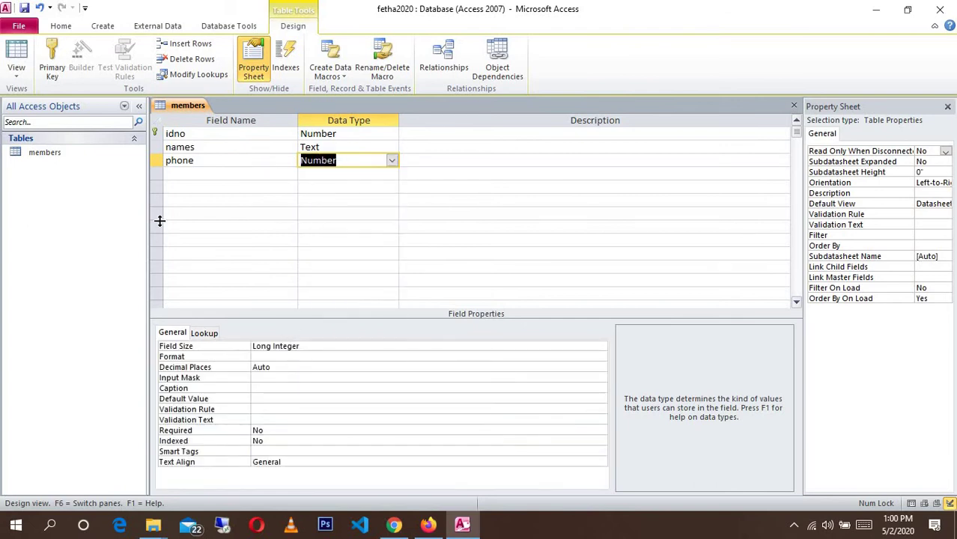
left_click(177, 172)
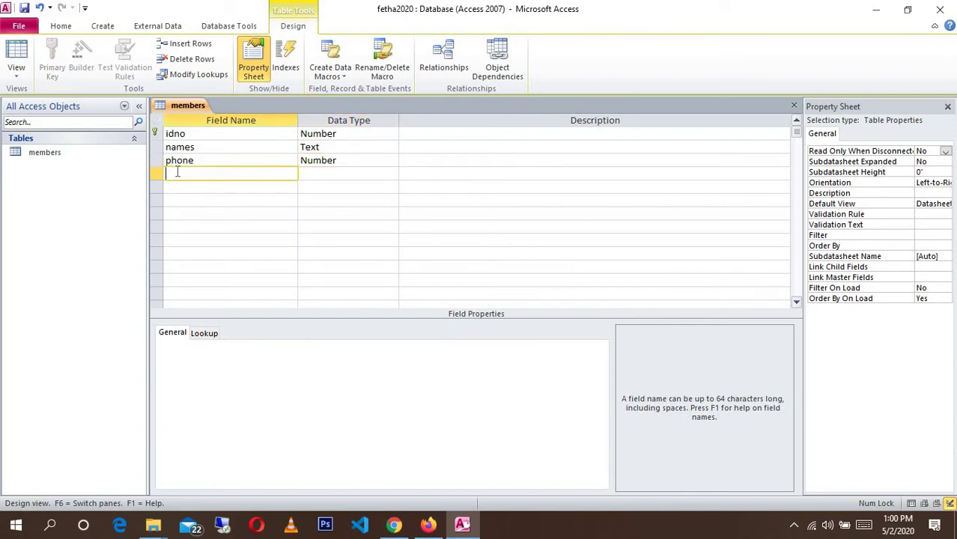
type("gender")
left_click(341, 175)
- Start a Lookup Wizard for gender, choosing to type in the values yourself
left_click(390, 174)
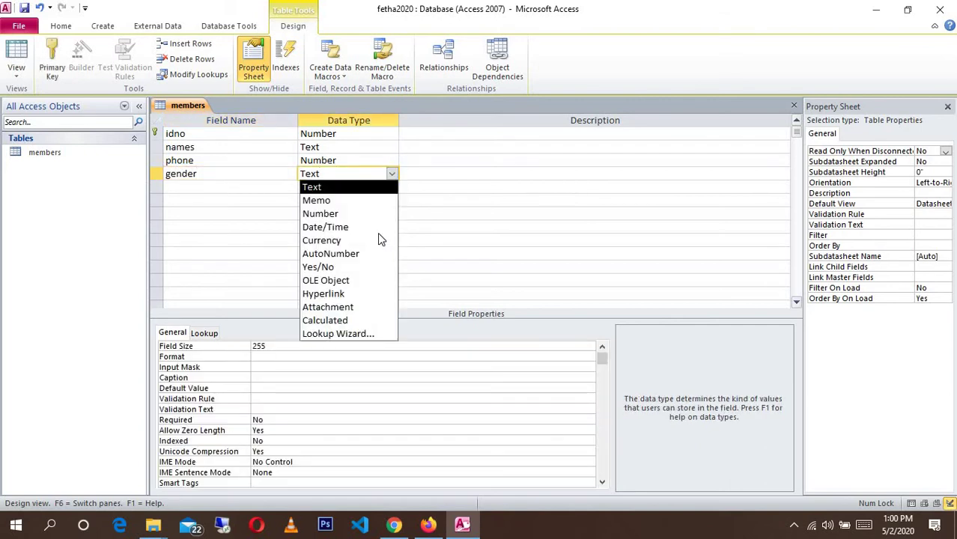
left_click(345, 334)
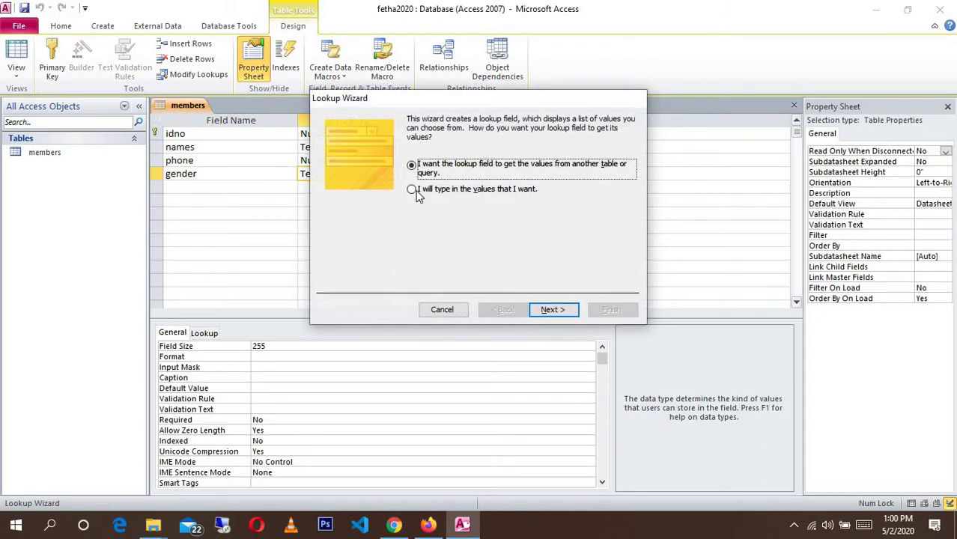
left_click(412, 189)
left_click(551, 308)
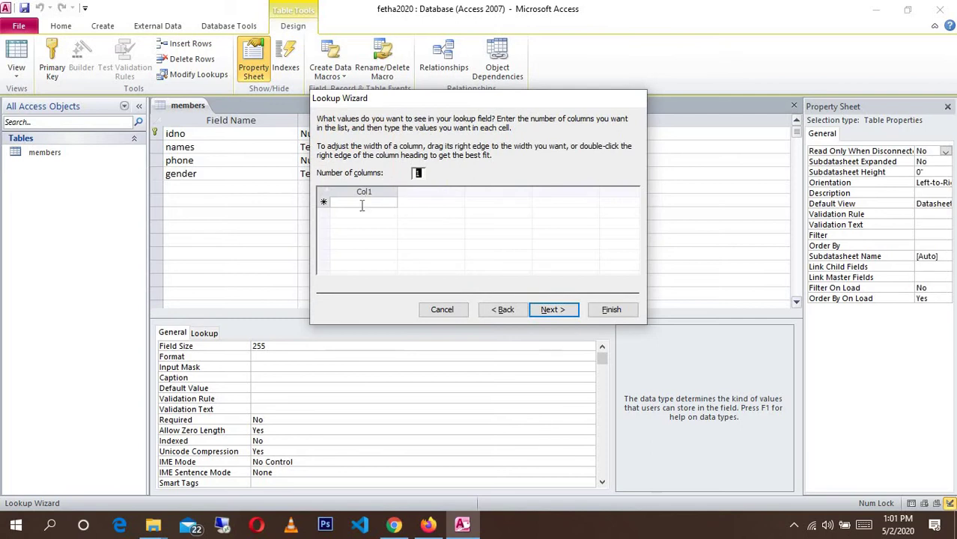
- Enter MALE and FEMALE as gender's lookup values and finish the wizard
left_click(361, 204)
type("ma")
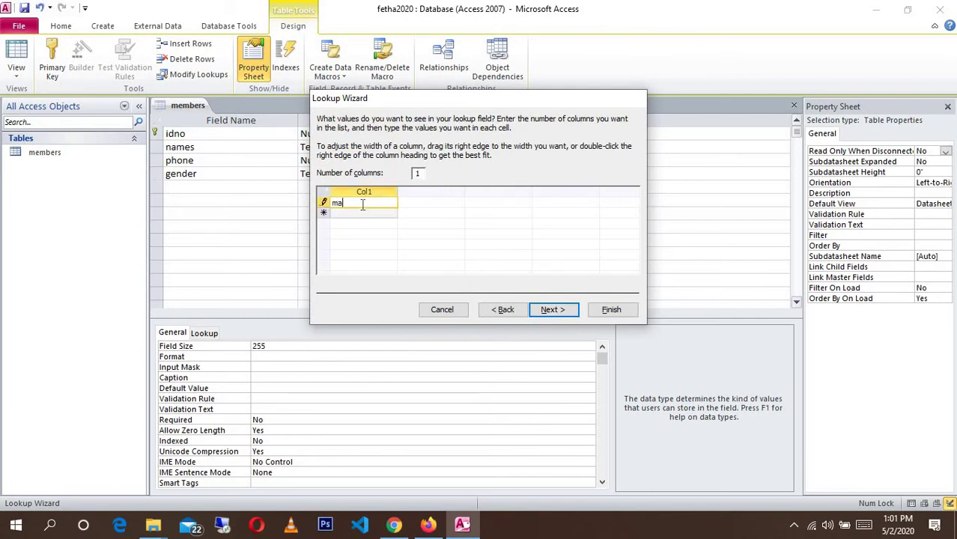
key("BackSpace")
key("Caps_Lock")
type("MALE")
left_click(361, 214)
type("FEMA")
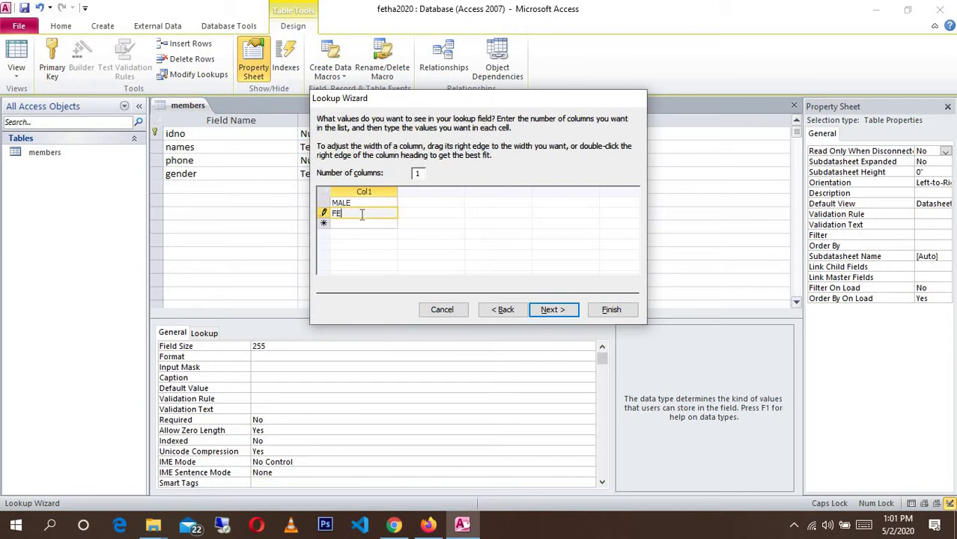
left_click(553, 310)
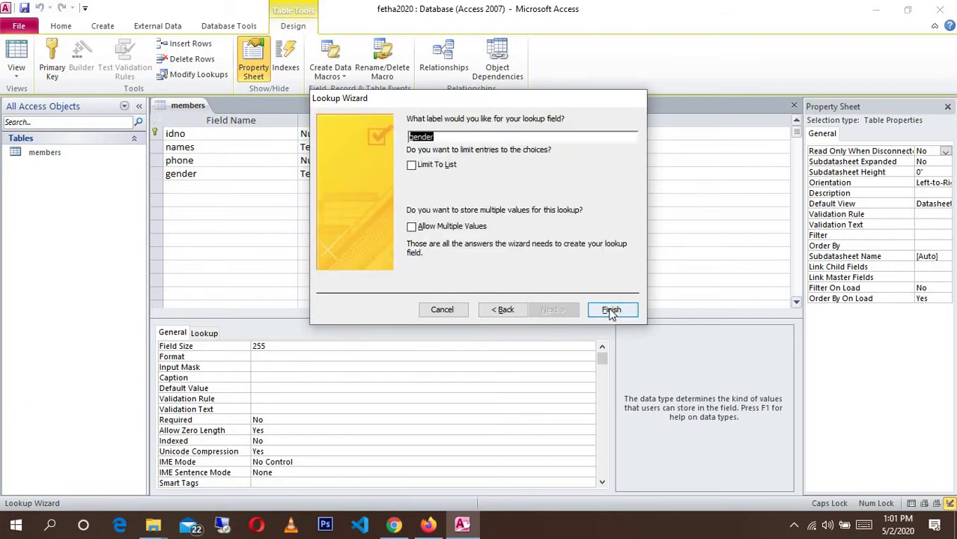
left_click(611, 309)
left_click(243, 187)
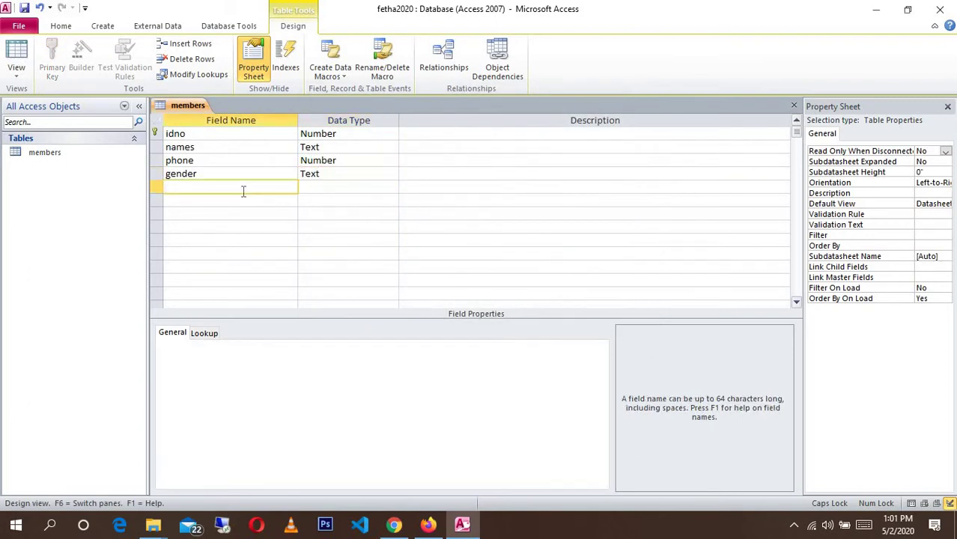
- Add a lowercase age field with the Number data type
type("AGE")
key("BackSpace")
key("BackSpace")
key("BackSpace")
key("Caps_Lock")
type("age")
left_click(354, 188)
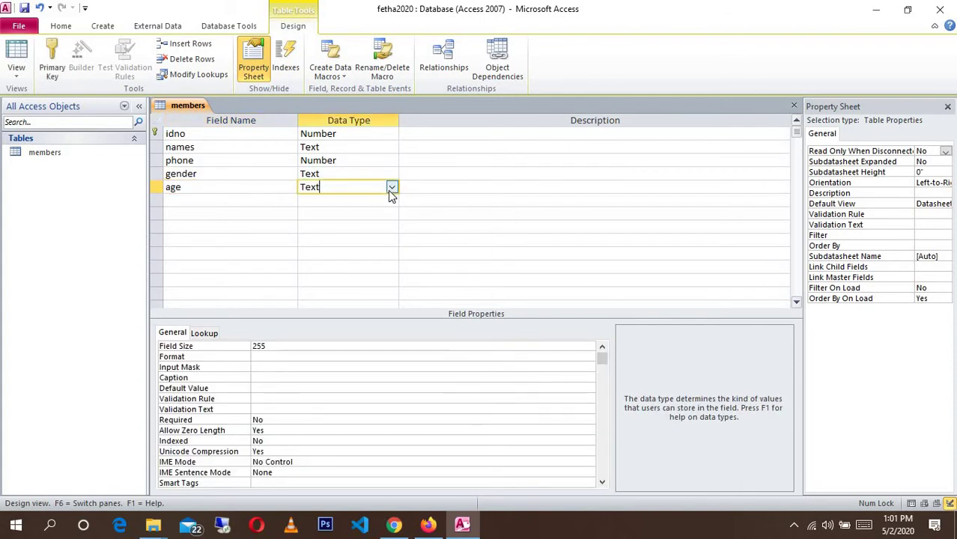
left_click(391, 188)
left_click(357, 226)
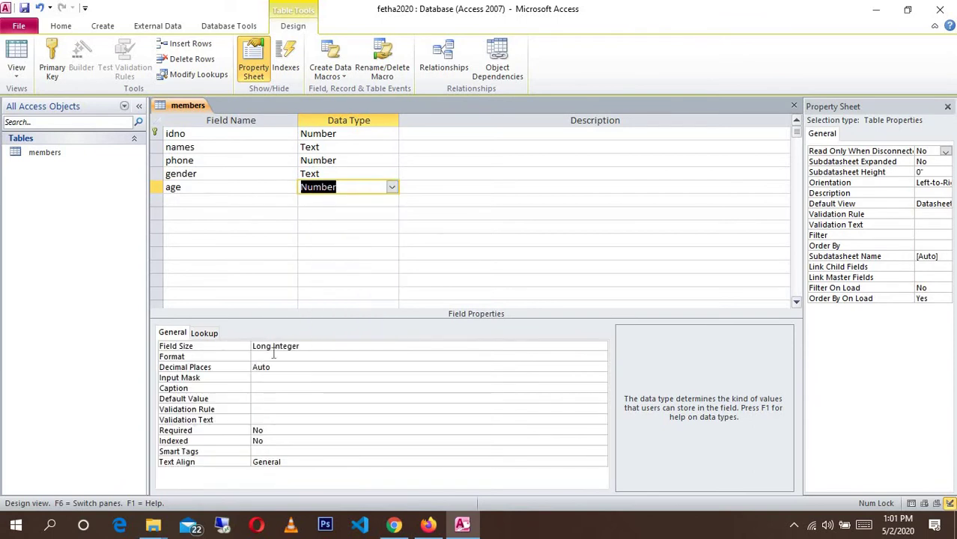
- Give age the validation rule >=18 And <=35
left_click(265, 408)
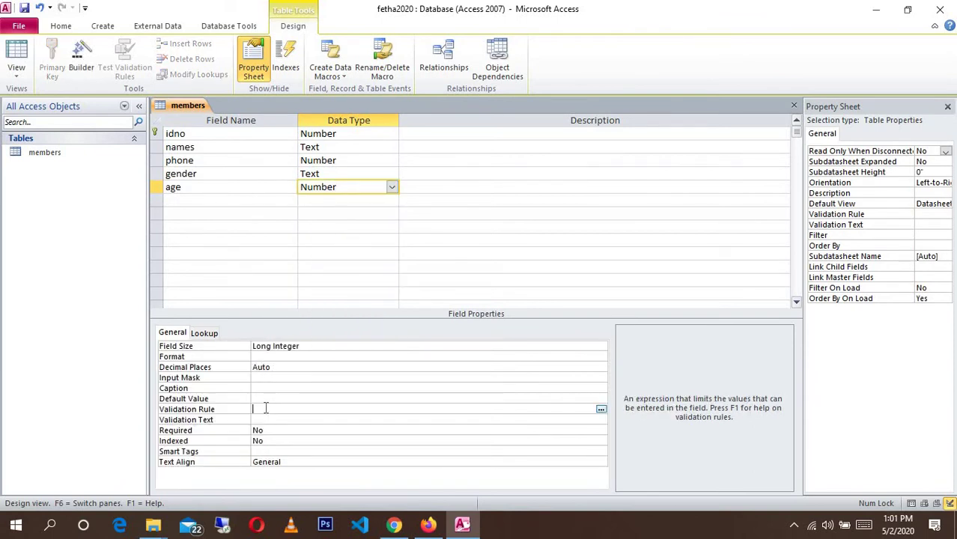
type(">=18 A")
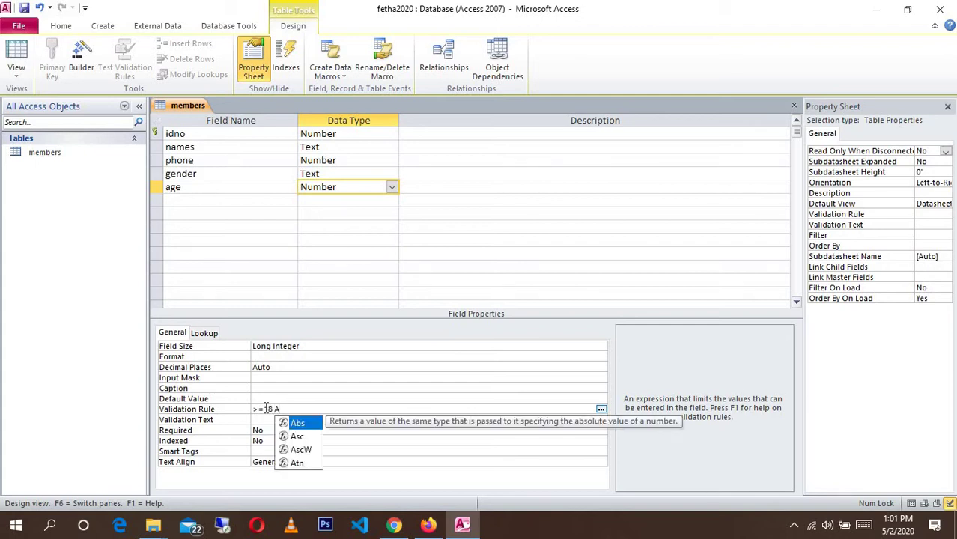
type("n")
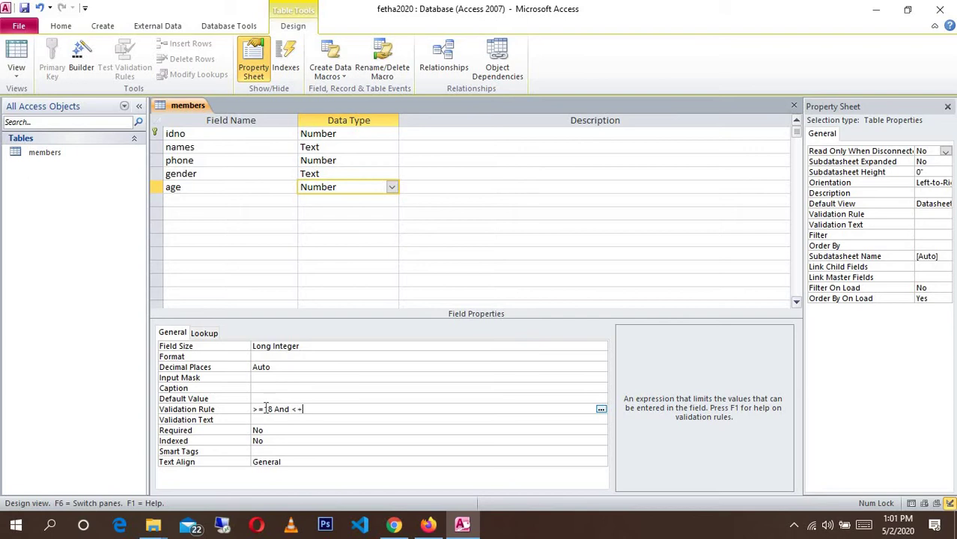
type("d <=35")
left_click(268, 398)
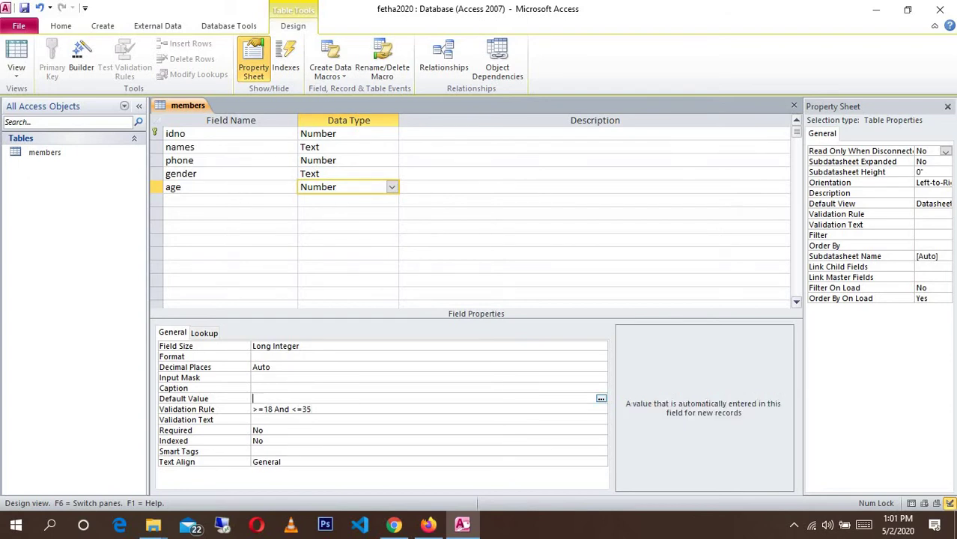
- Type the eligibility message (age limit 18 - 35 years of age) into age's Default Value
left_click(393, 525)
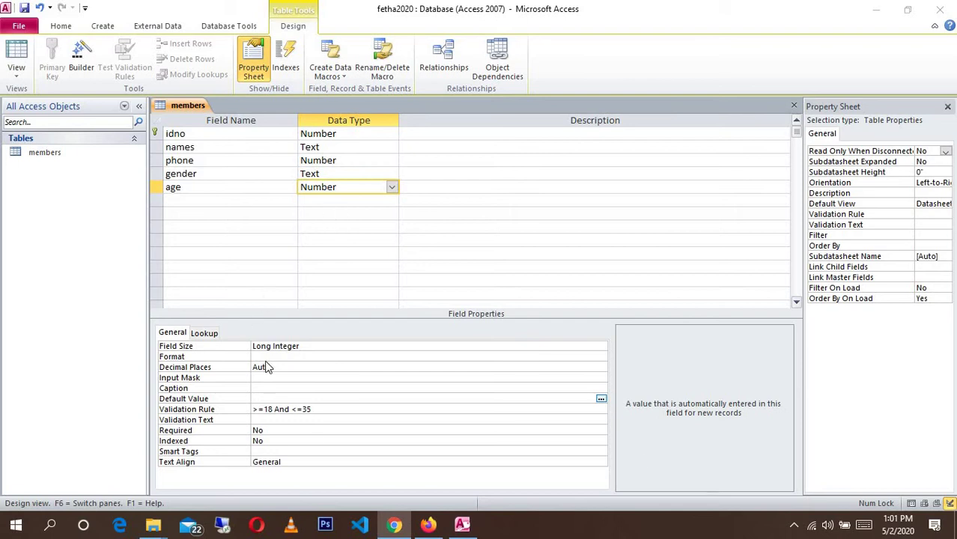
left_click(273, 396)
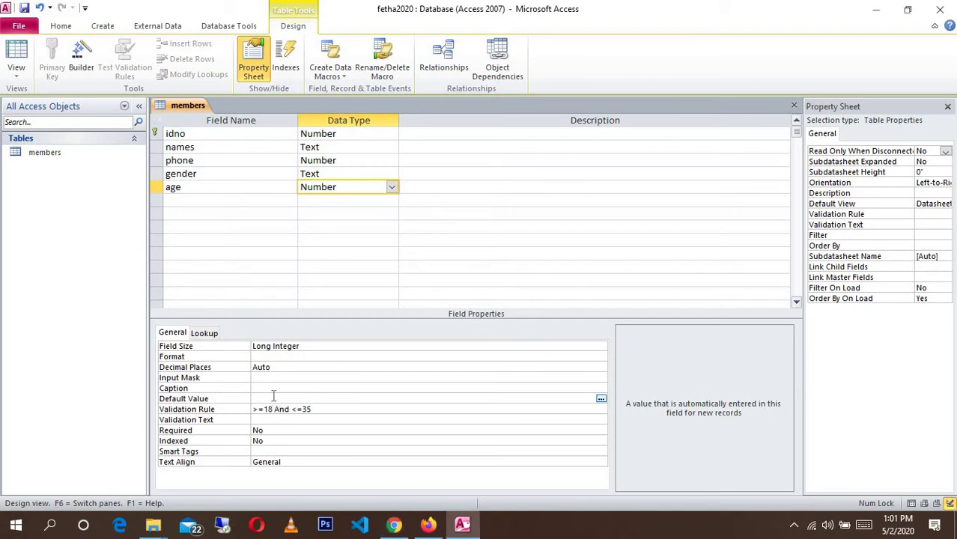
type("You")
type(" are")
key("BackSpace")
key("BackSpace")
type("re")
key("BackSpace")
key("BackSpace")
type("r entry is not eligible for registra")
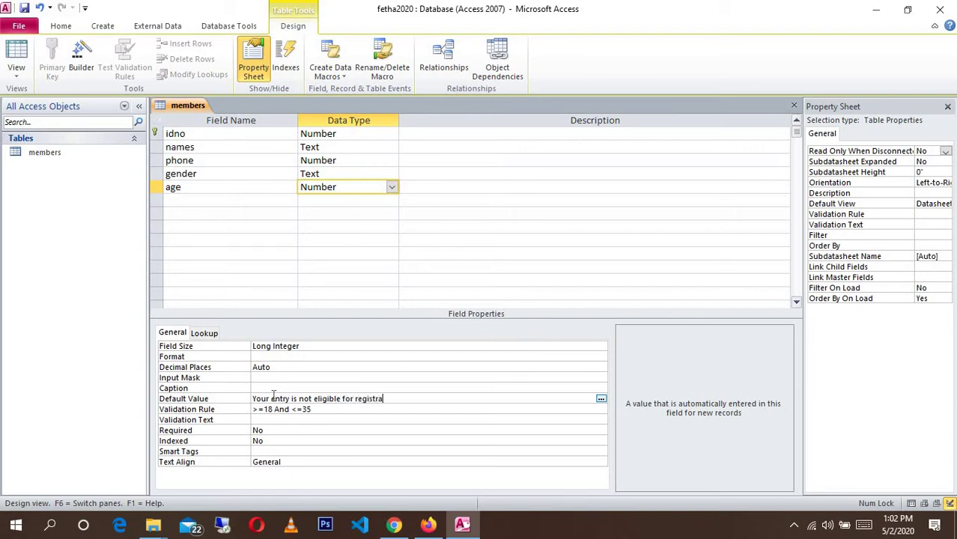
type("tion")
type(". A")
type("ge")
type(" limit is bet")
key("BackSpace")
key("BackSpace")
key("BackSpace")
key("BackSpace")
type("18 - 35 yrs")
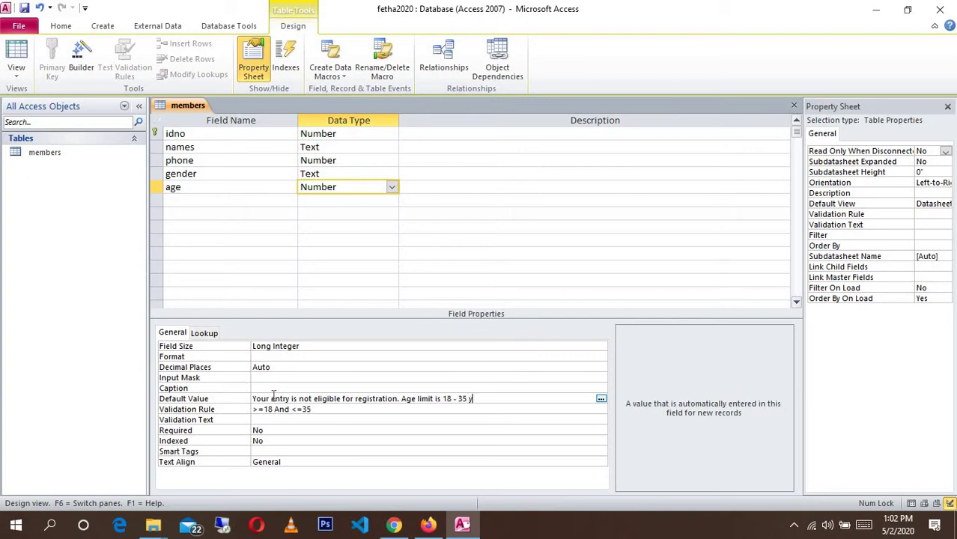
key("BackSpace")
key("BackSpace")
type("ears of age")
- Dismiss the invalid syntax error and cut the message out of Default Value
left_click(234, 203)
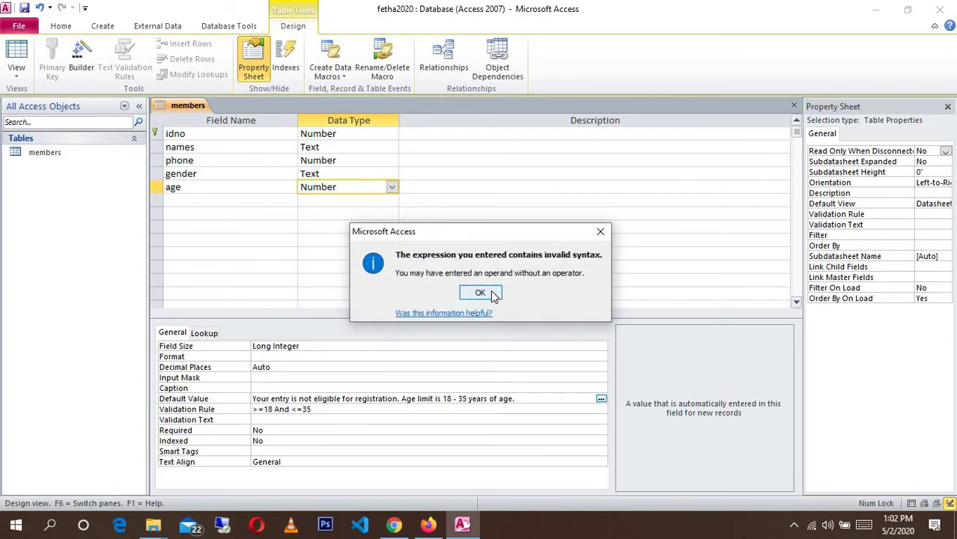
left_click(494, 295)
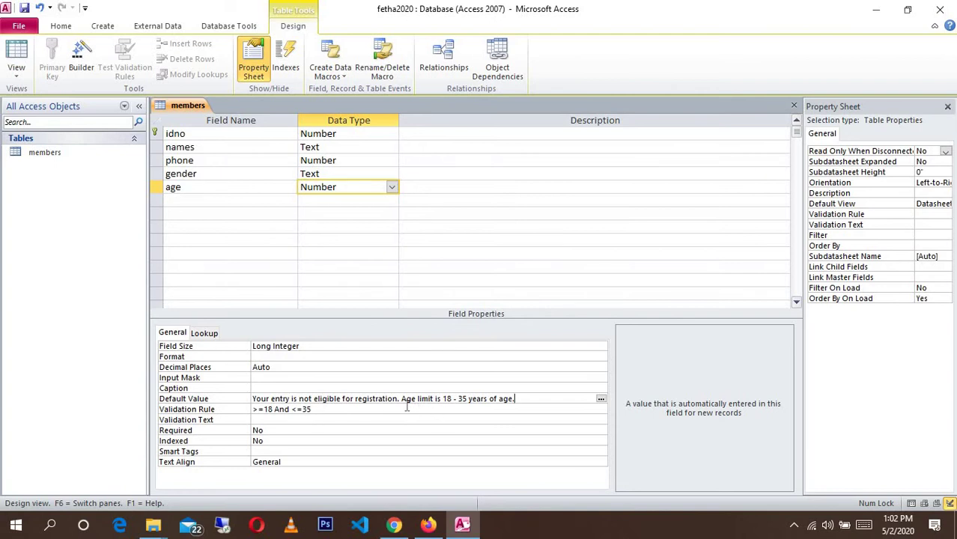
left_click_drag(514, 398, 252, 401)
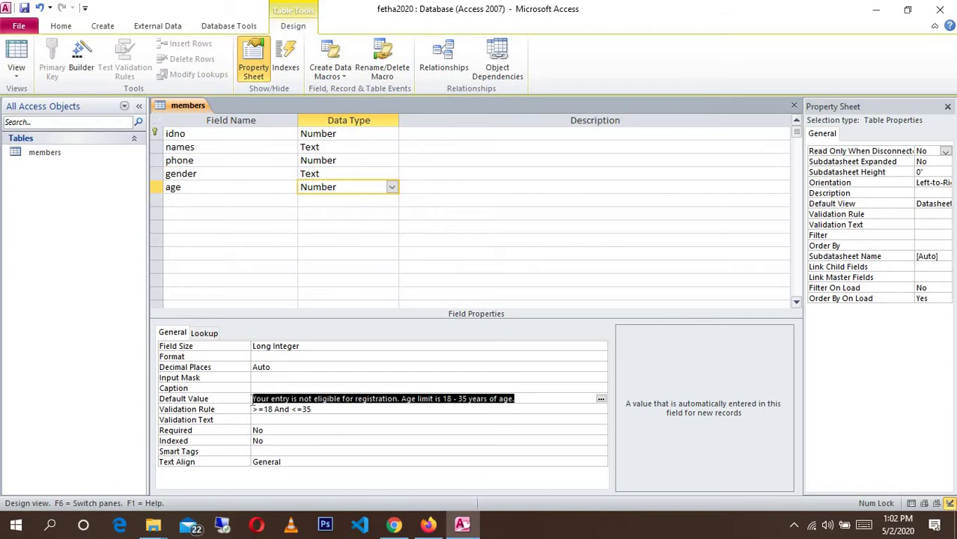
key("ctrl+x")
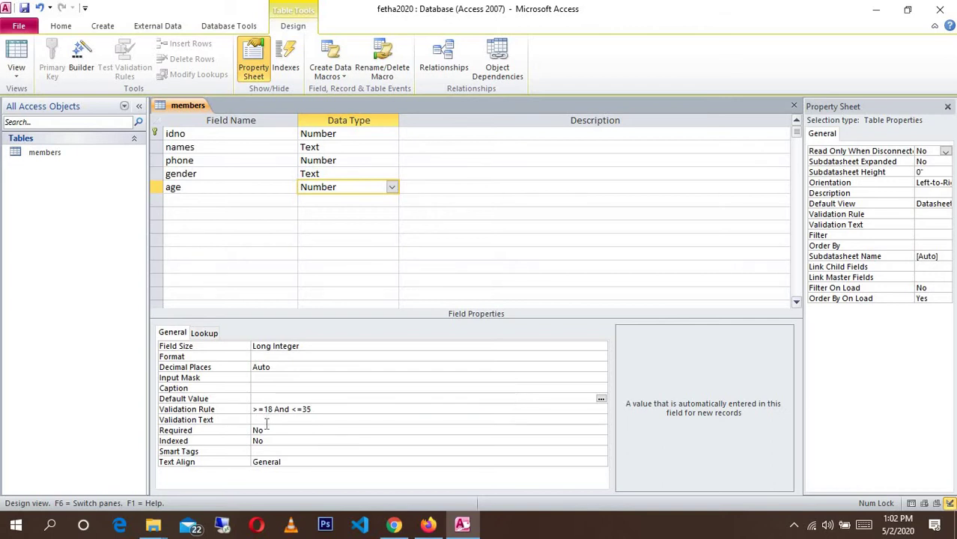
- Paste the eligibility message into age's Validation Text
left_click(266, 422)
key("ctrl+v")
left_click(284, 389)
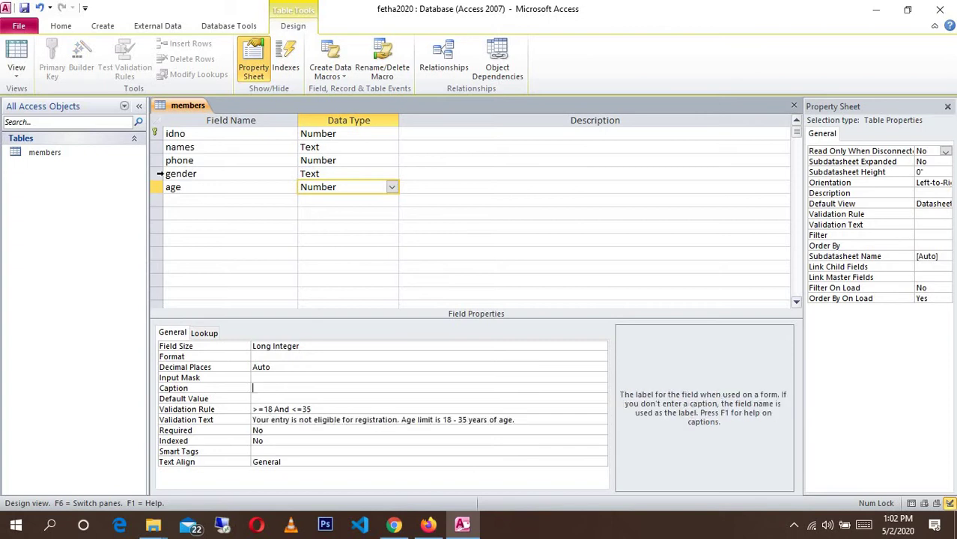
- Save the members table, check it in Datasheet view, then return to Design view
left_click(16, 59)
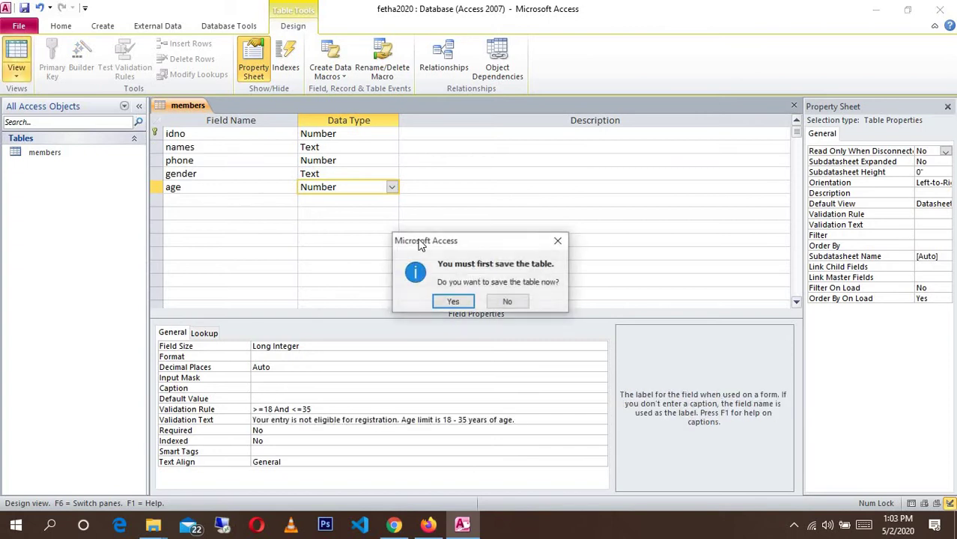
left_click(453, 301)
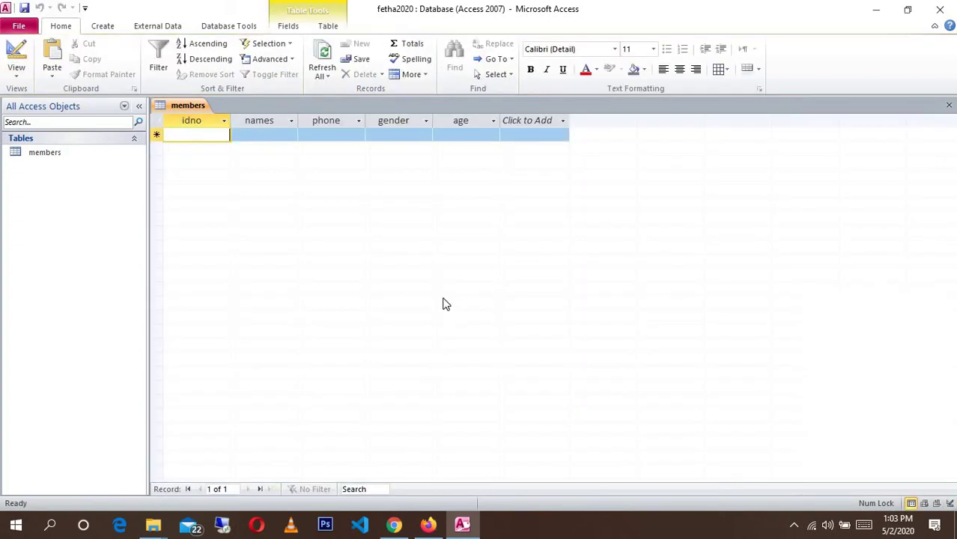
left_click(456, 134)
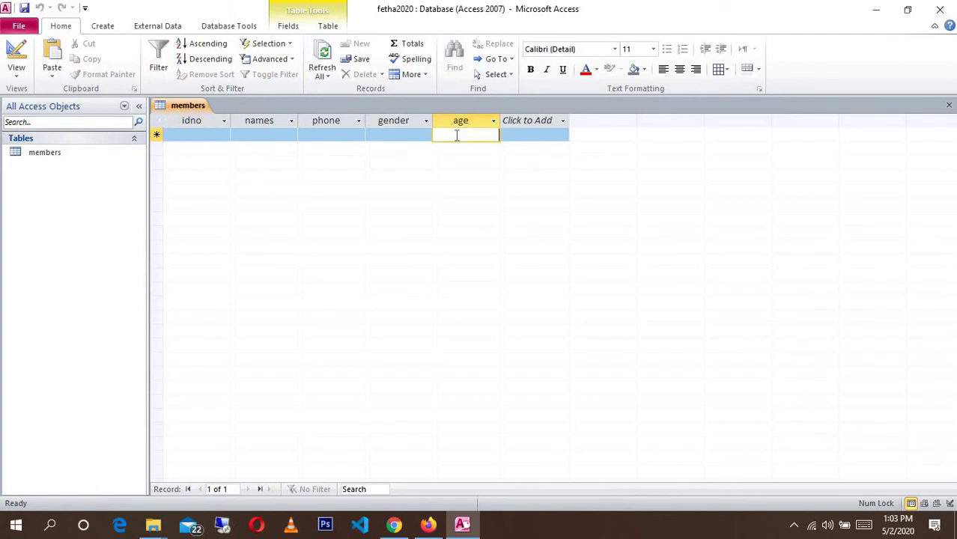
left_click(17, 58)
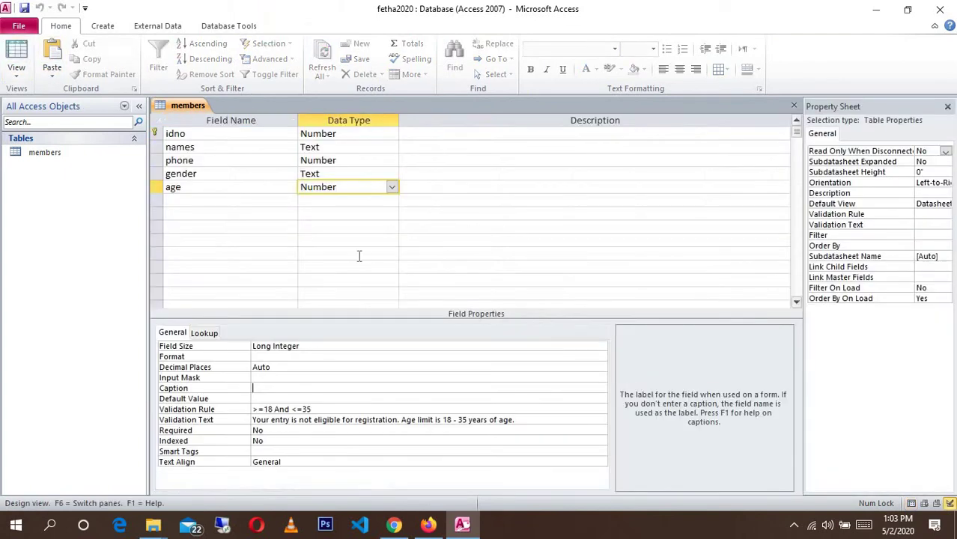
left_click(203, 200)
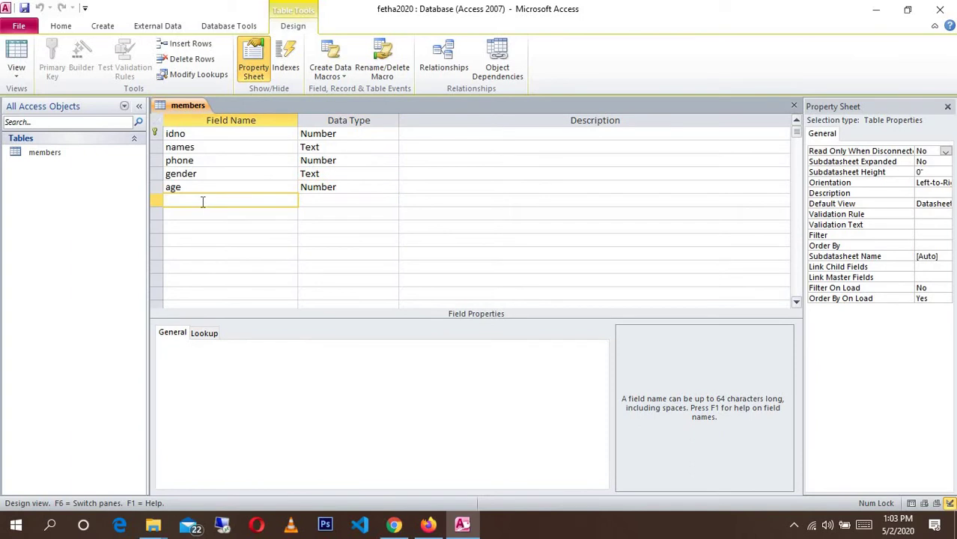
- Add a registrationfee field with the Number data type
type("d")
key("BackSpace")
type("registrationfee")
key("Tab")
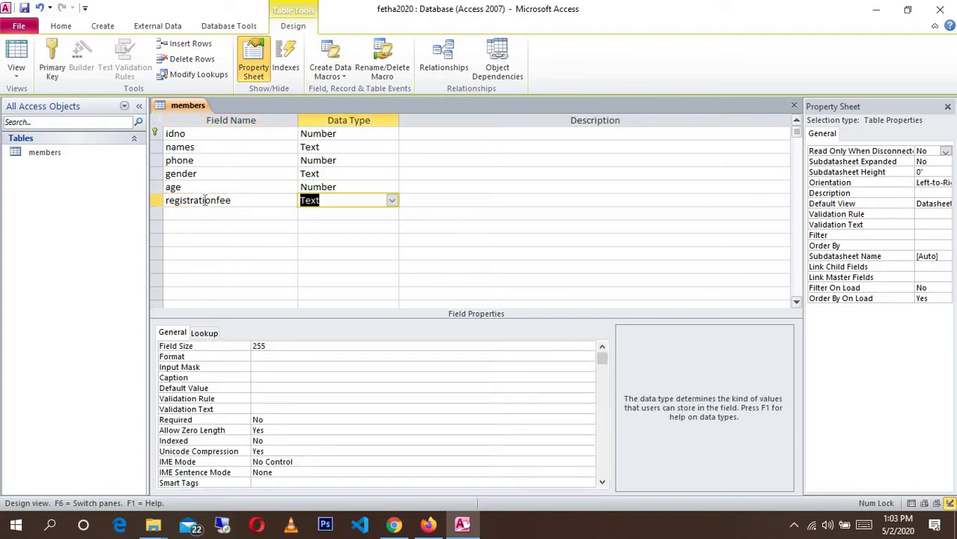
left_click(391, 200)
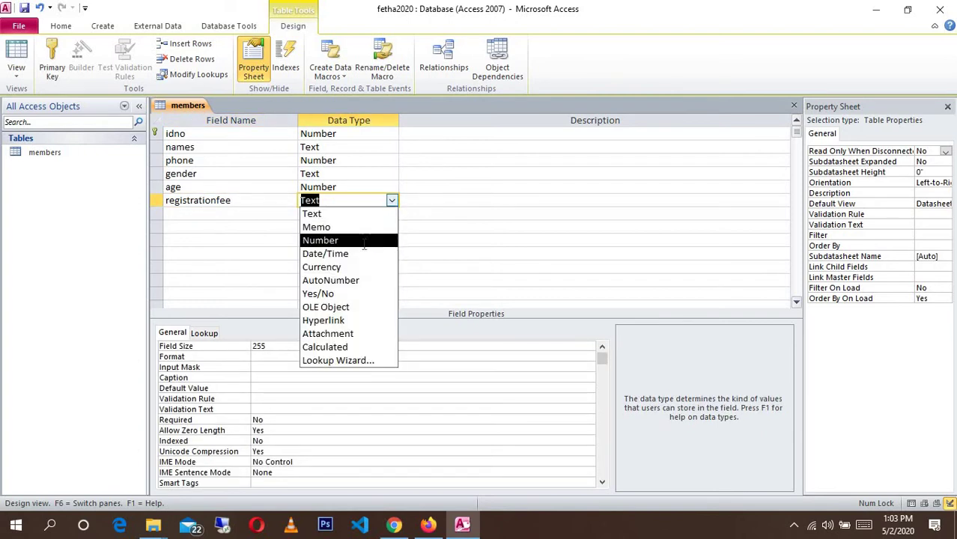
left_click(364, 241)
- Give registrationfee the message 'Registration fee is KSH 1000' and rule >=1000, then view the datasheet
left_click(274, 420)
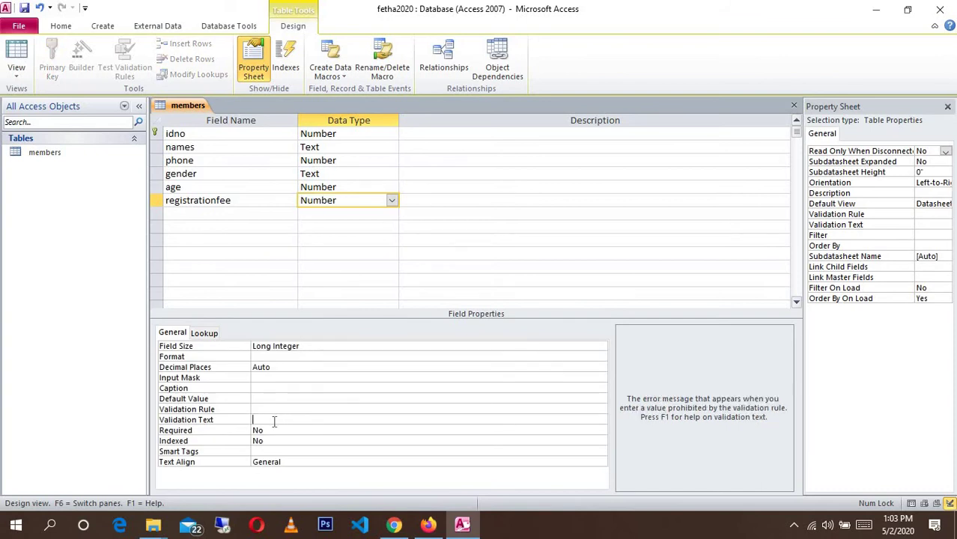
type("Registration fee is KSH")
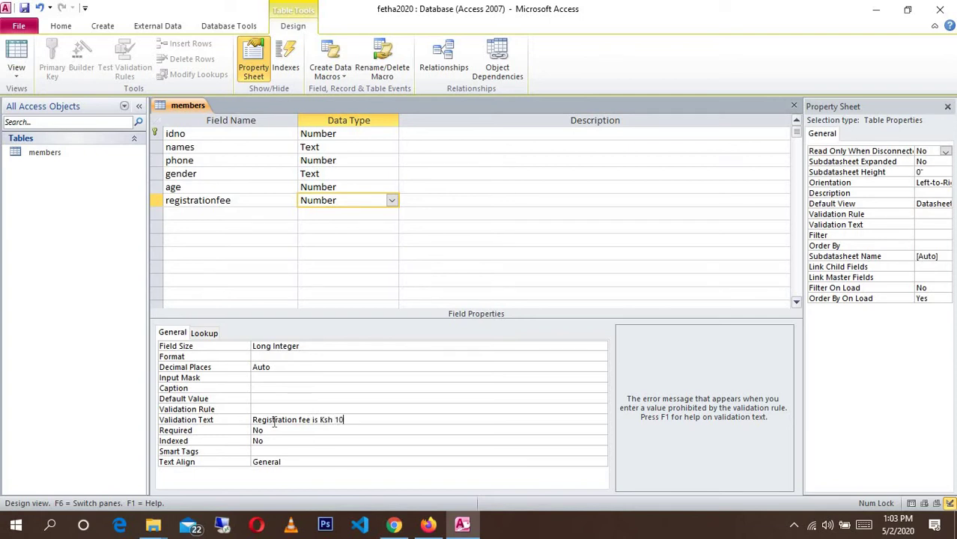
left_click(275, 410)
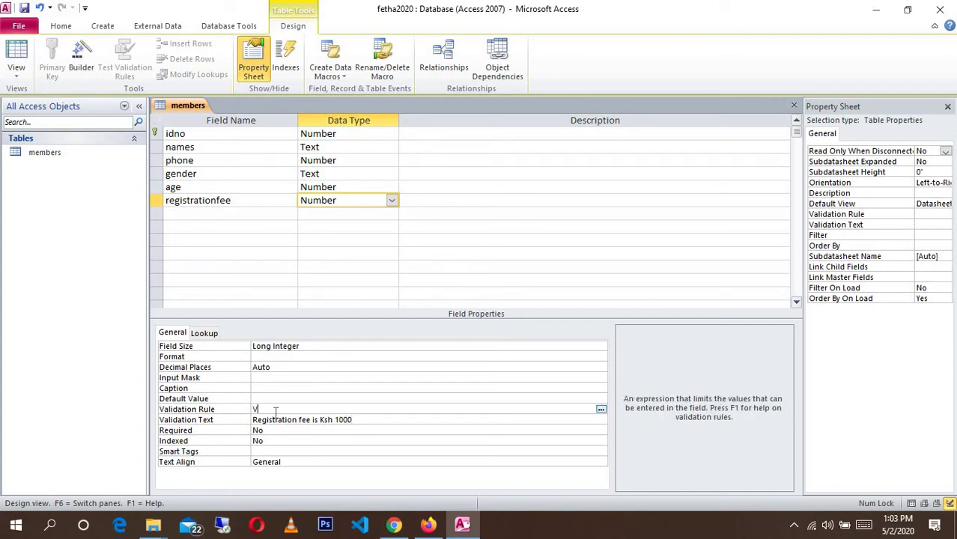
key("BackSpace")
type("e")
key("BackSpace")
type("Regis")
key("BackSpace")
key("BackSpace")
key("BackSpace")
key("BackSpace")
key("BackSpace")
key("BackSpace")
key("BackSpace")
left_click(289, 398)
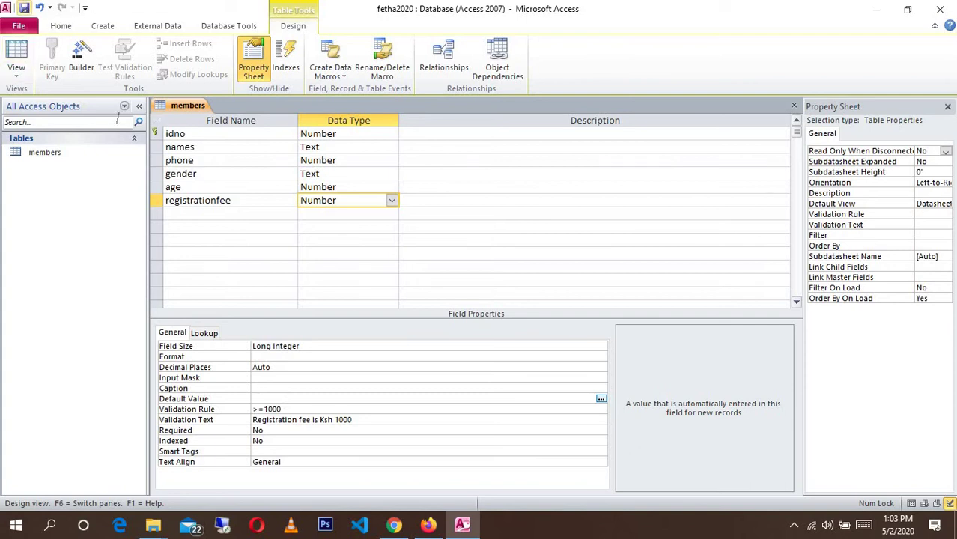
left_click(18, 58)
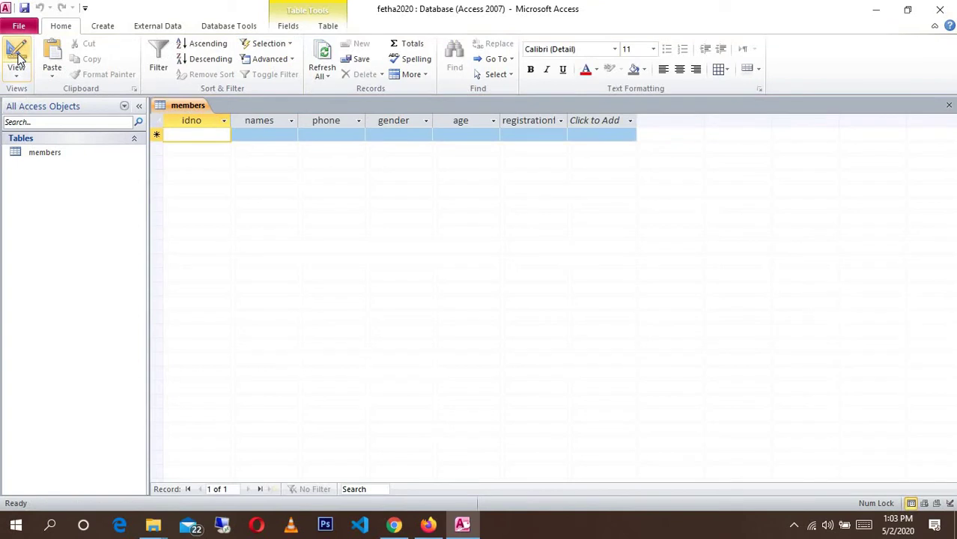
right_click(63, 152)
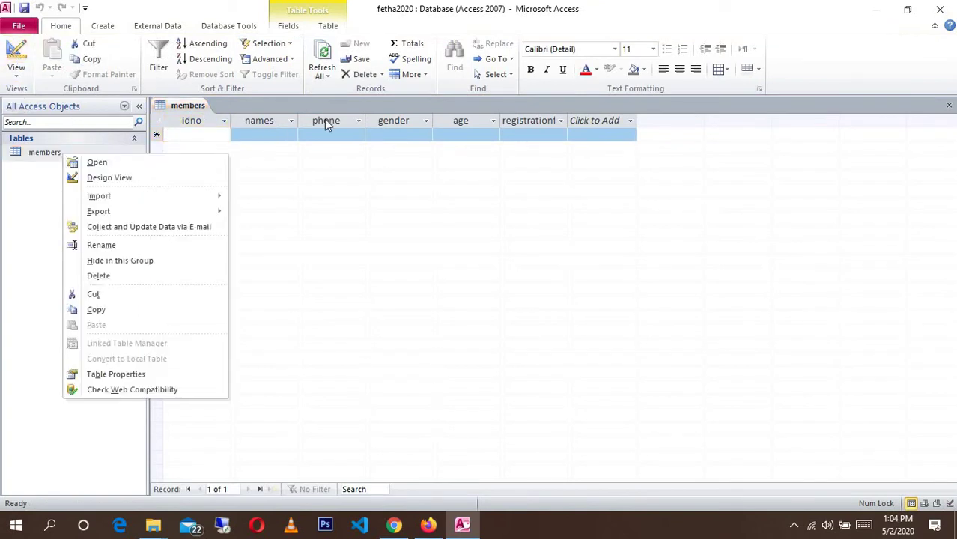
- Close the members table and generate a new form from it
left_click(949, 105)
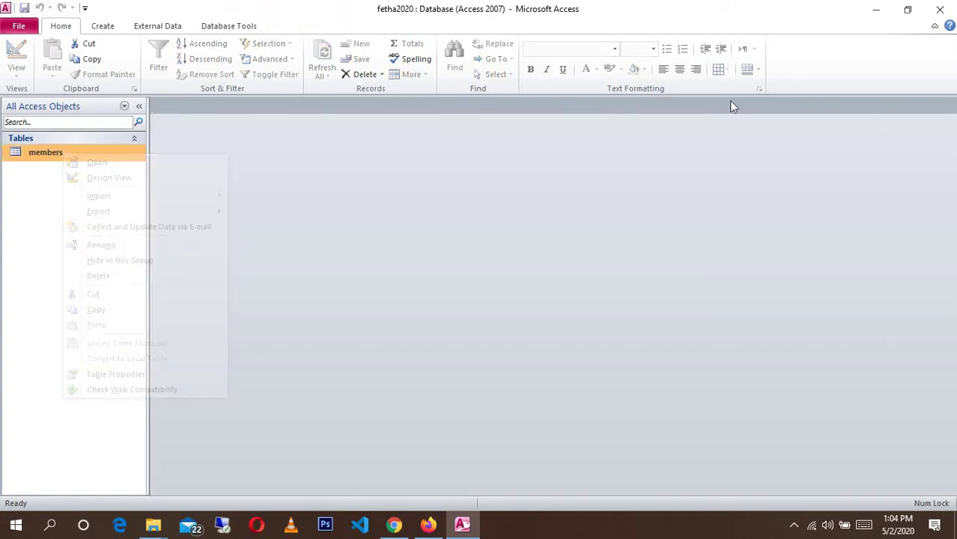
left_click(102, 26)
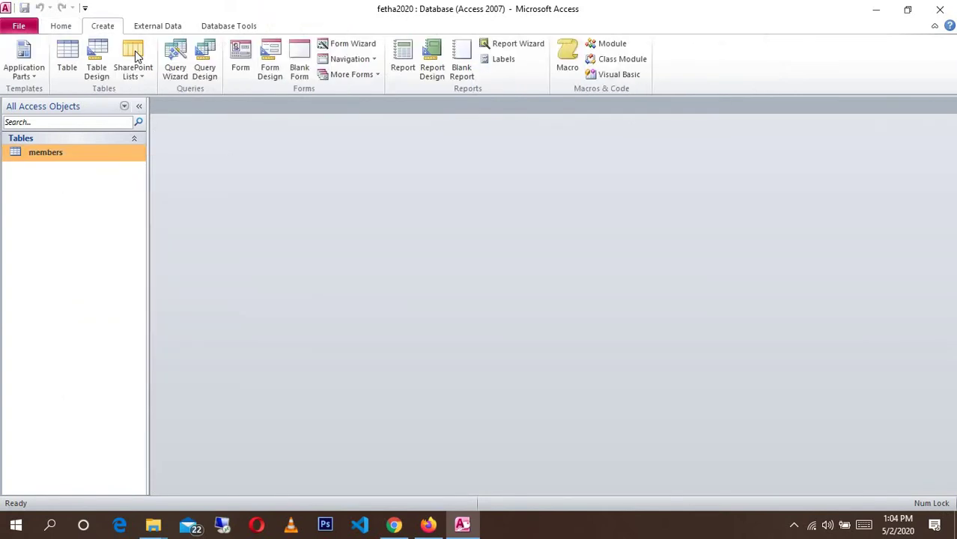
left_click(241, 60)
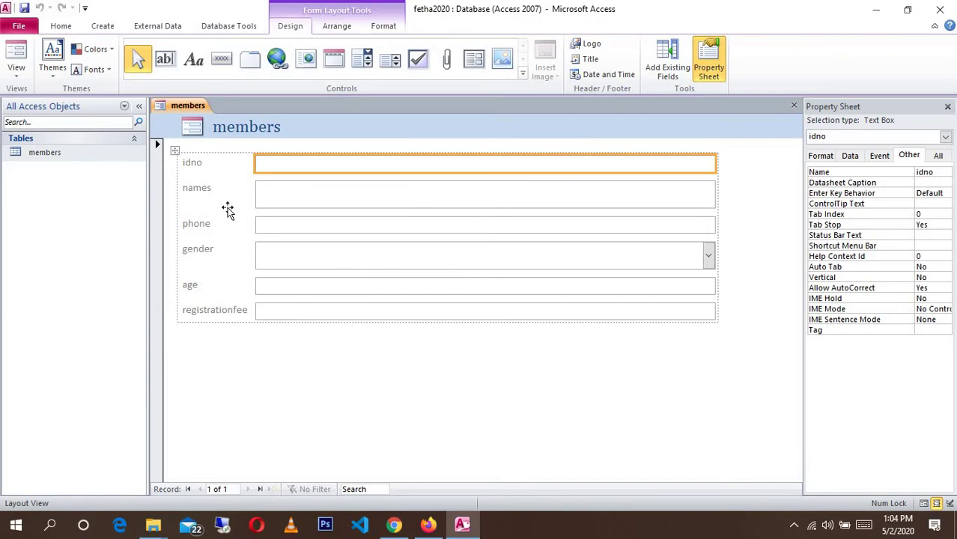
- Relabel the idno and names captions as 'ID No.' and 'Official Names'
left_click(197, 165)
left_click(199, 165)
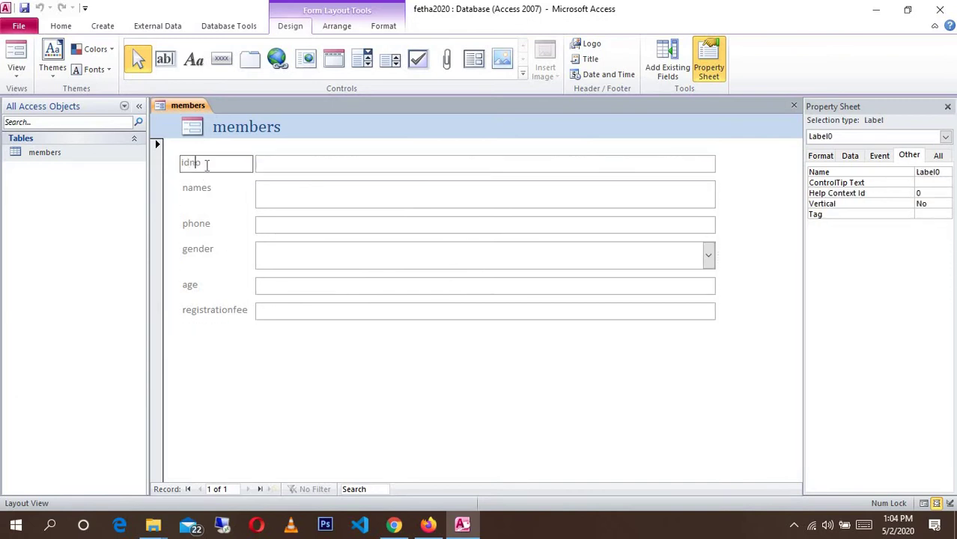
left_click_drag(206, 164, 177, 166)
key("BackSpace")
type("ID No.*")
double_click(216, 188)
key("ctrl+a")
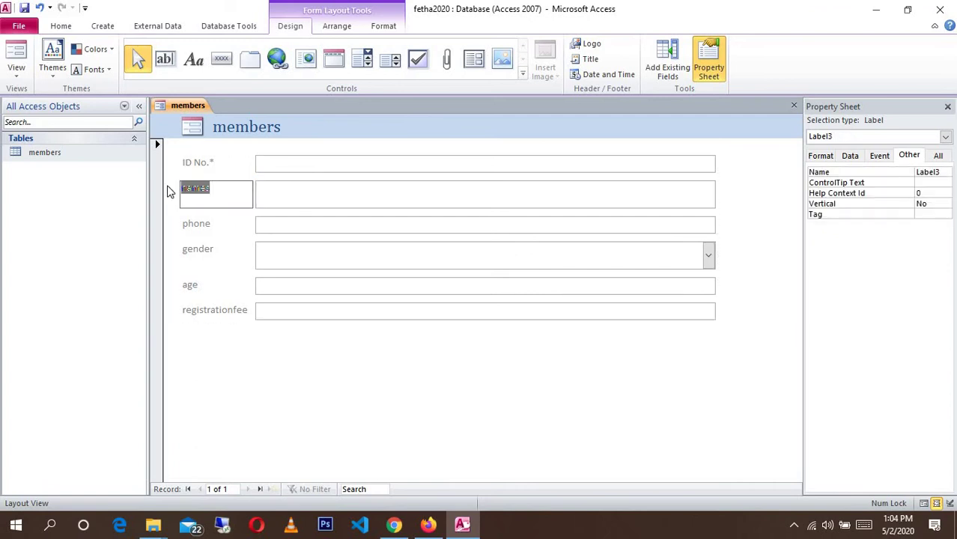
type("Official Names")
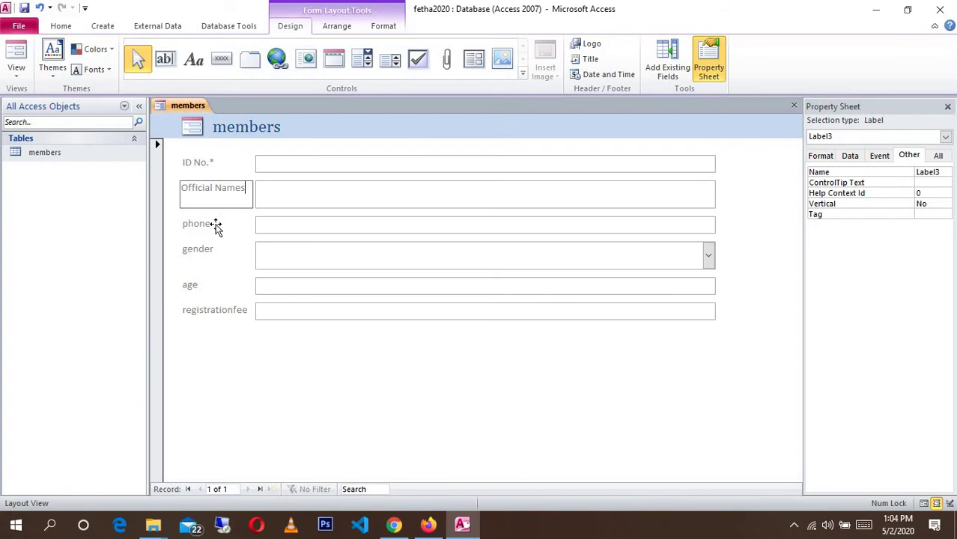
- Change the phone caption to 'Phone No*' and the gender caption to 'Gender'
left_click(215, 226)
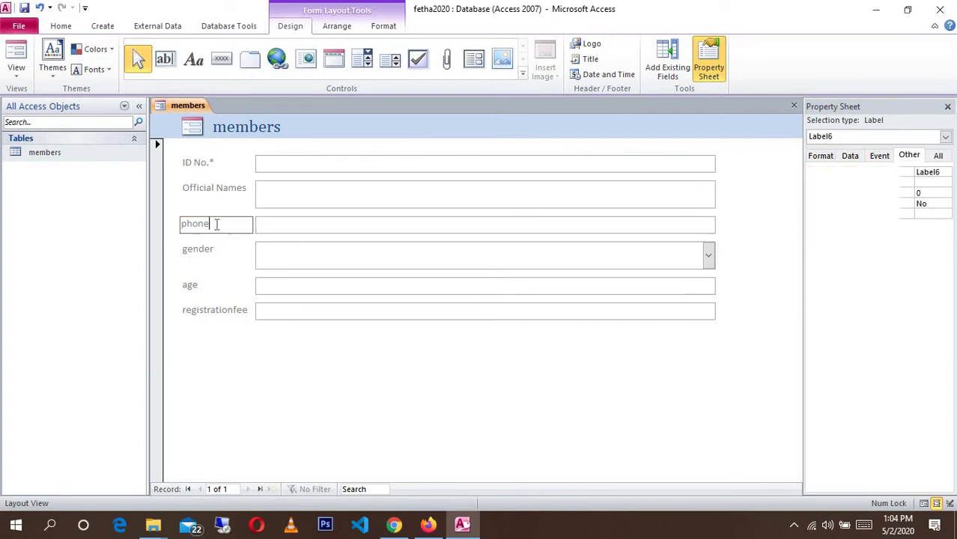
double_click(213, 225)
type("P")
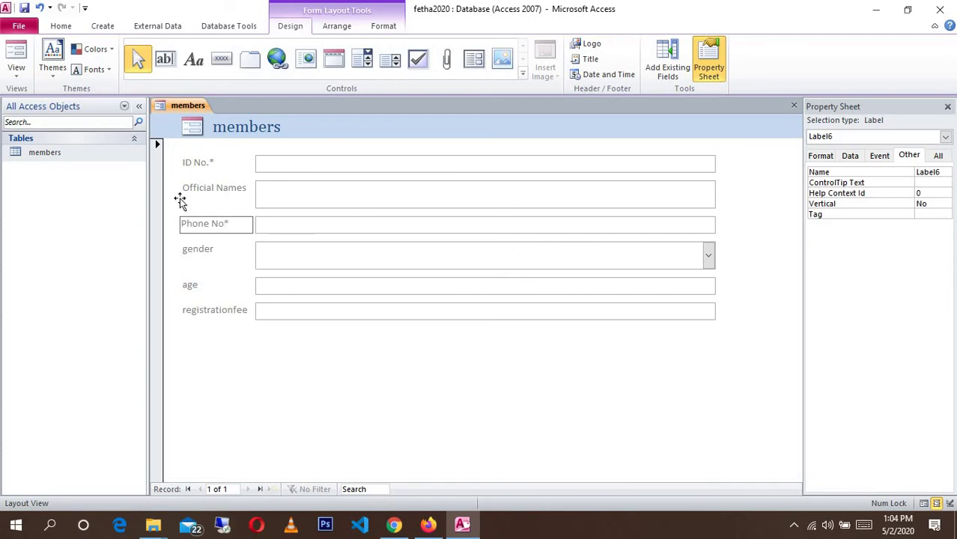
left_click(245, 189)
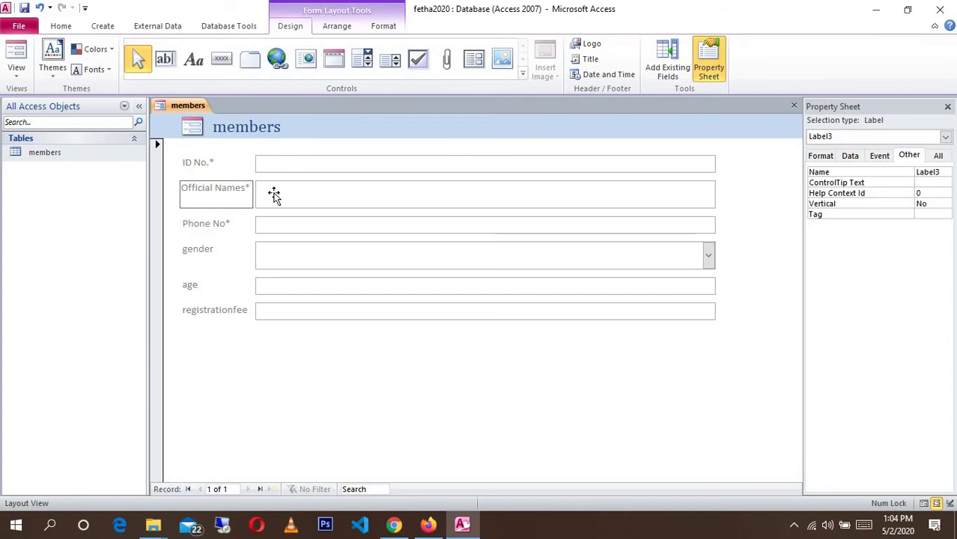
left_click(214, 250)
left_click(219, 250)
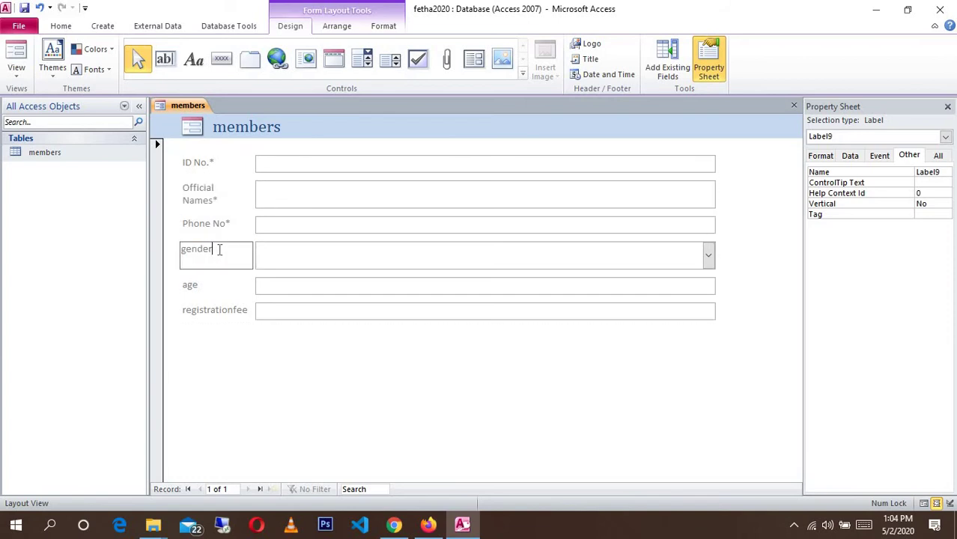
double_click(173, 251)
type("Gender")
- Rename the age caption to 'Member Age'
left_click(201, 287)
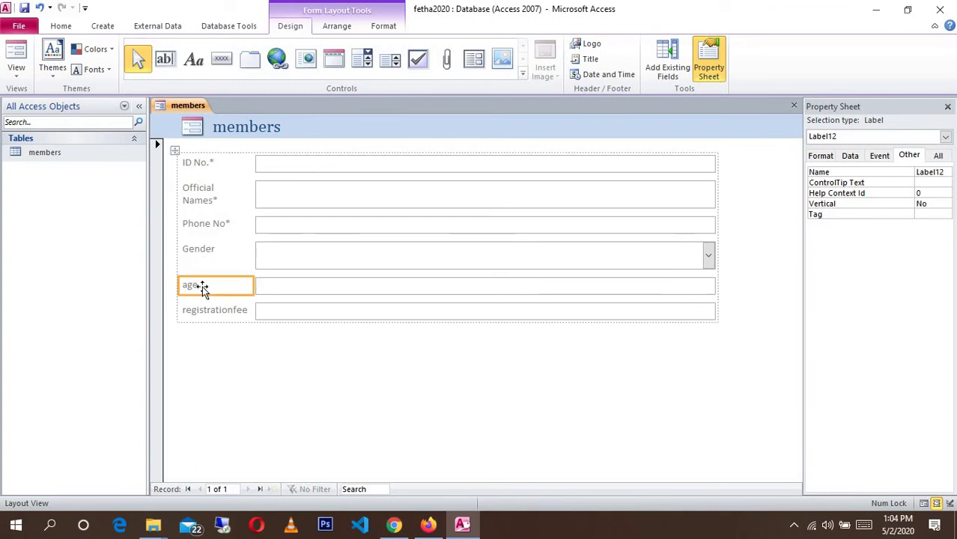
left_click(203, 286)
double_click(180, 287)
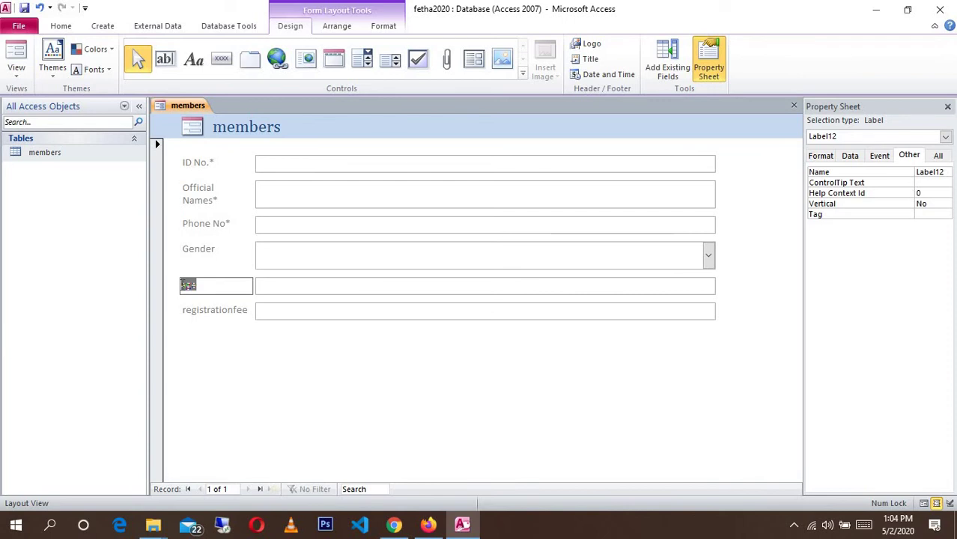
type("Member")
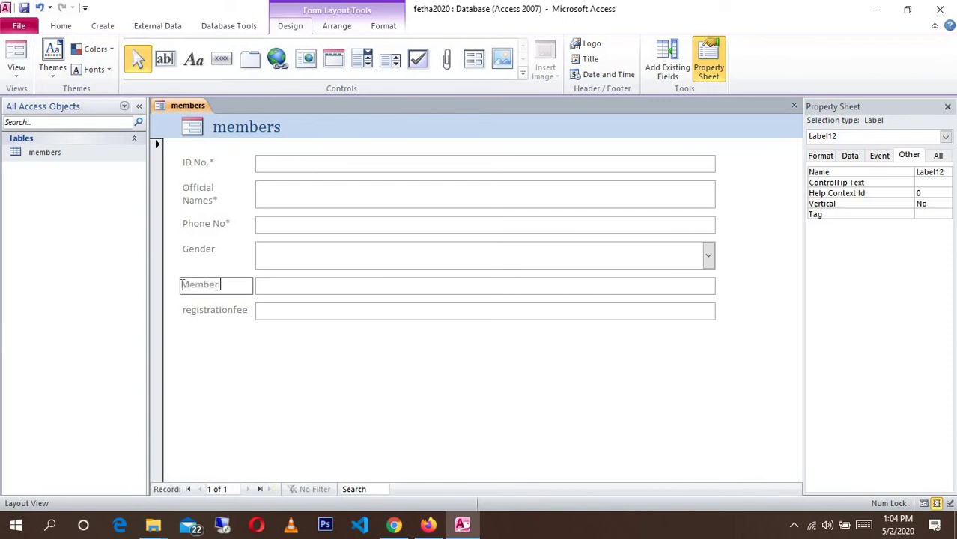
type(" Age")
- Change the registrationfee caption to 'Registration Fee*'
left_click(224, 309)
left_click(226, 308)
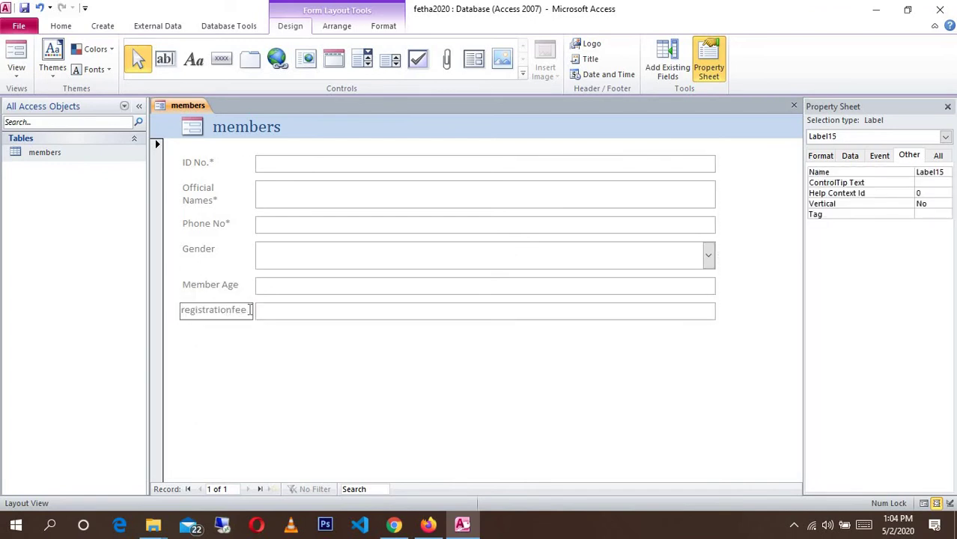
left_click_drag(249, 309, 171, 311)
left_click(189, 312)
key("shift+Left")
type("R")
key("Right")
key("Right")
key("Right")
key("Right")
key("Right")
key("Right")
type("Fee*")
left_click(239, 284)
left_click(241, 285)
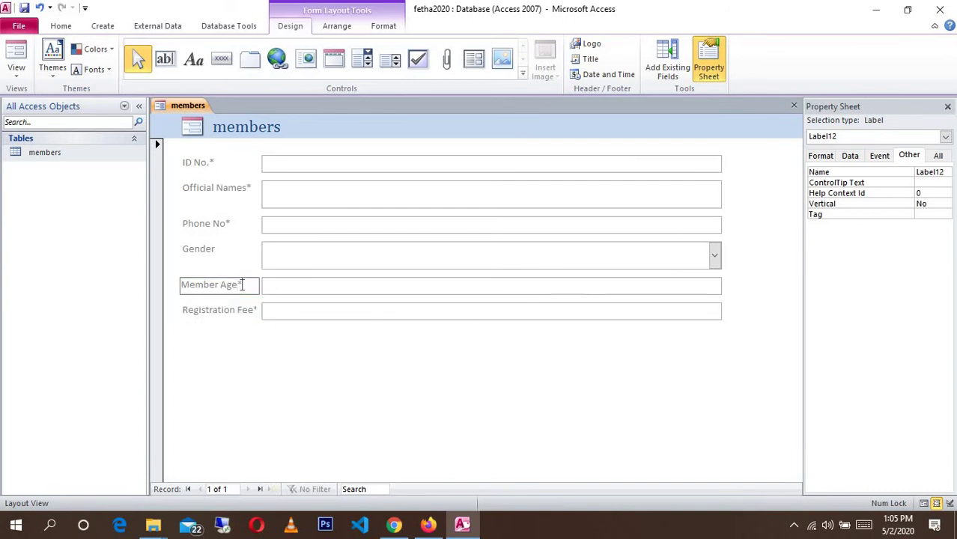
- Select all the form's field controls and narrow the input boxes
left_click(686, 213)
left_click(717, 224)
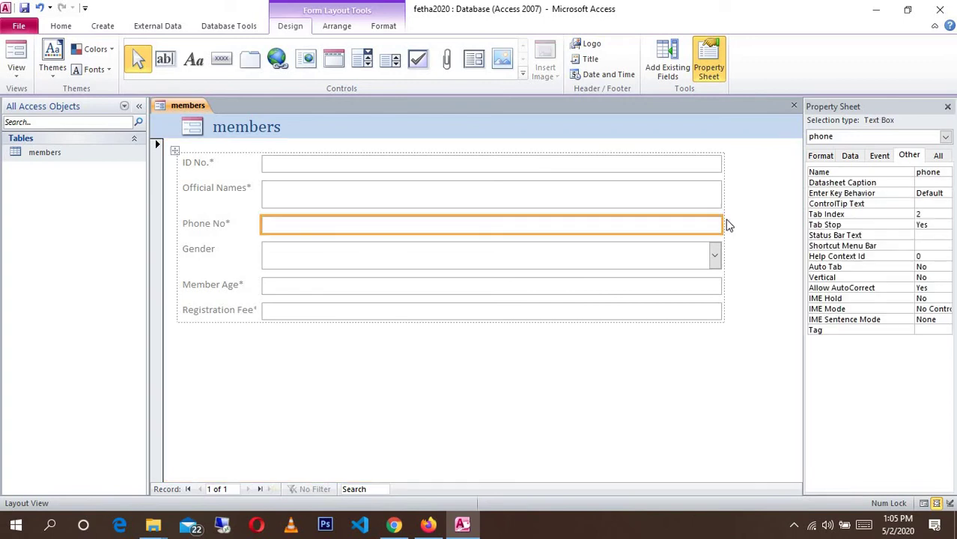
left_click(724, 208)
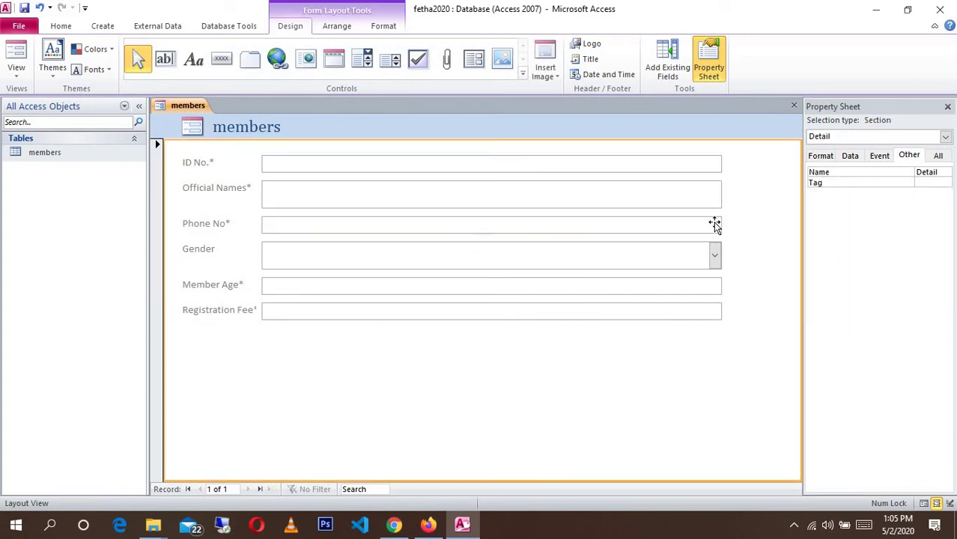
left_click(715, 225)
left_click(721, 206)
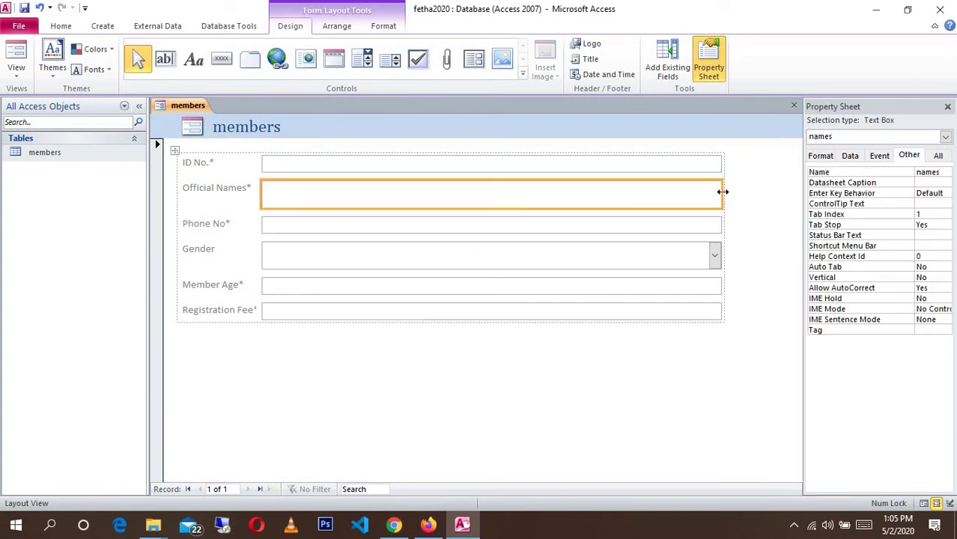
left_click(723, 174)
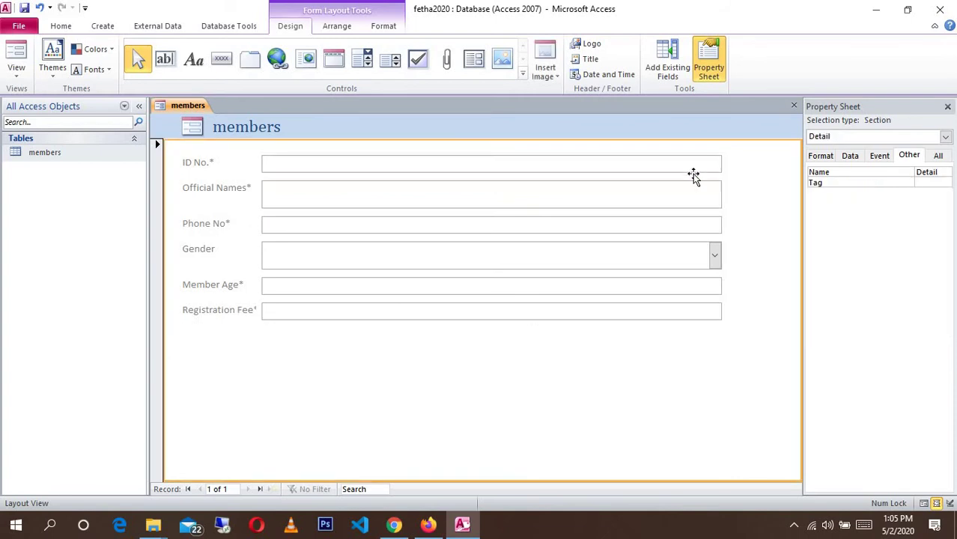
left_click(307, 189)
left_click(175, 151)
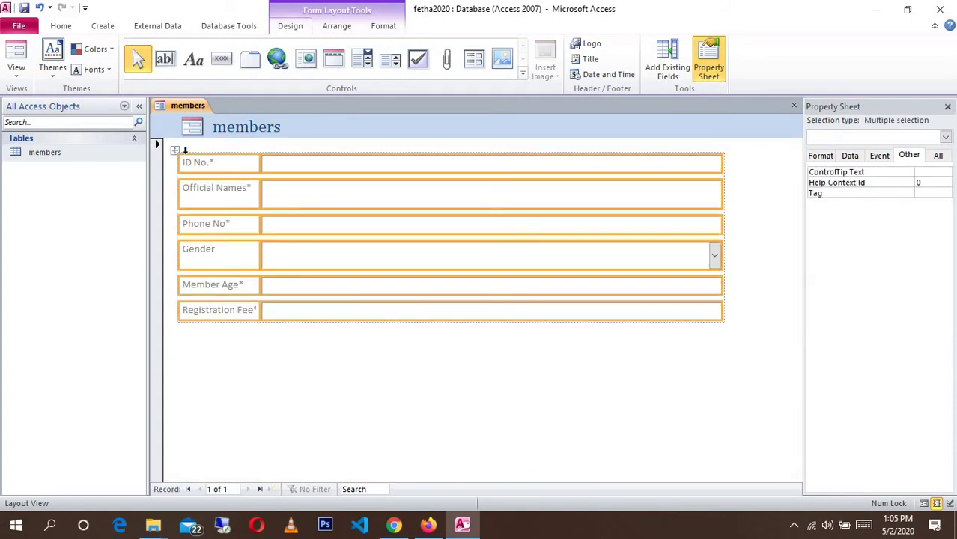
left_click_drag(722, 197, 449, 197)
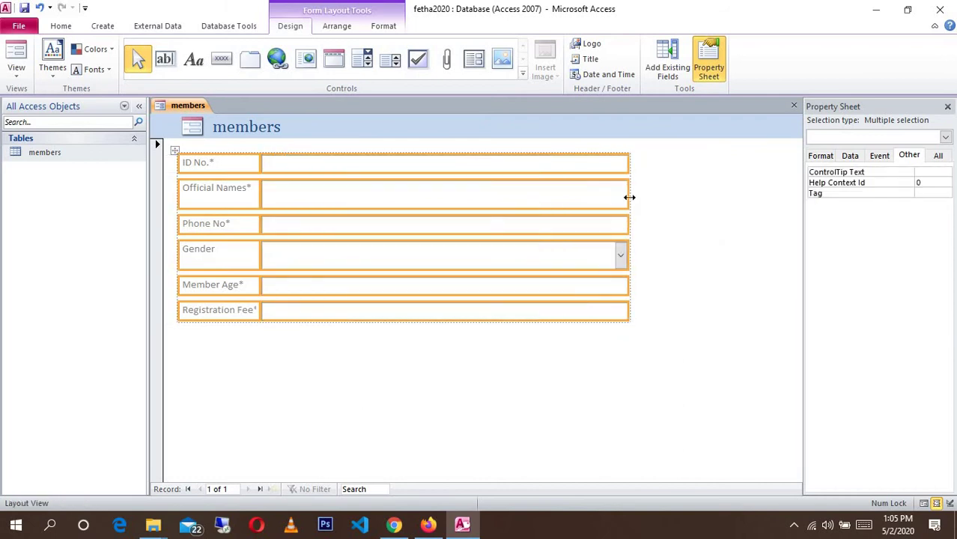
left_click_drag(629, 197, 633, 198)
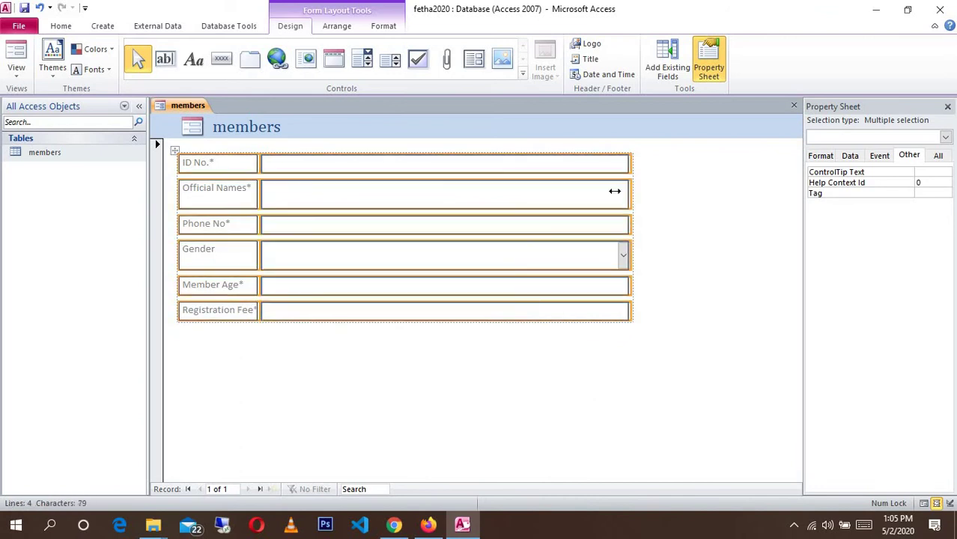
- Shrink the input boxes to about half width and move the field block right and down
left_click(669, 193)
left_click(629, 167)
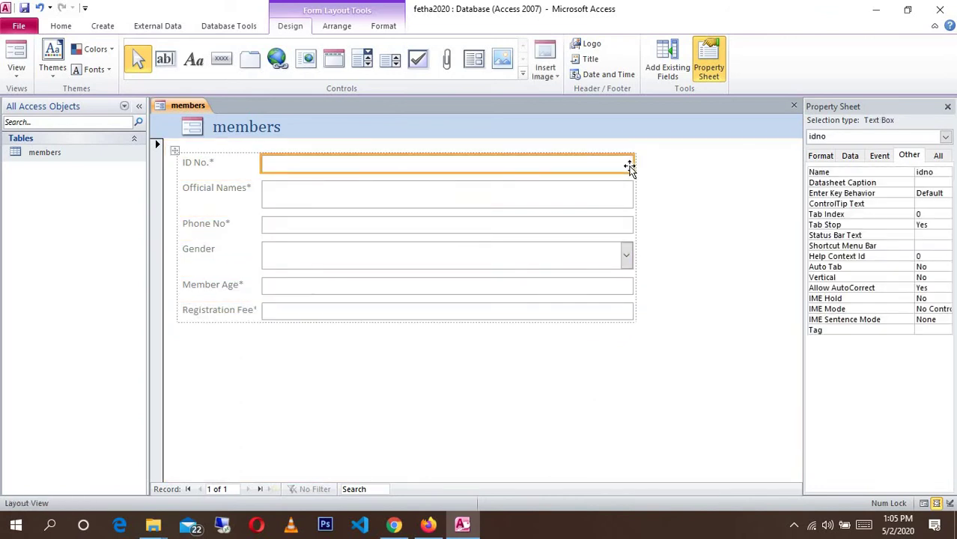
left_click_drag(632, 165, 409, 166)
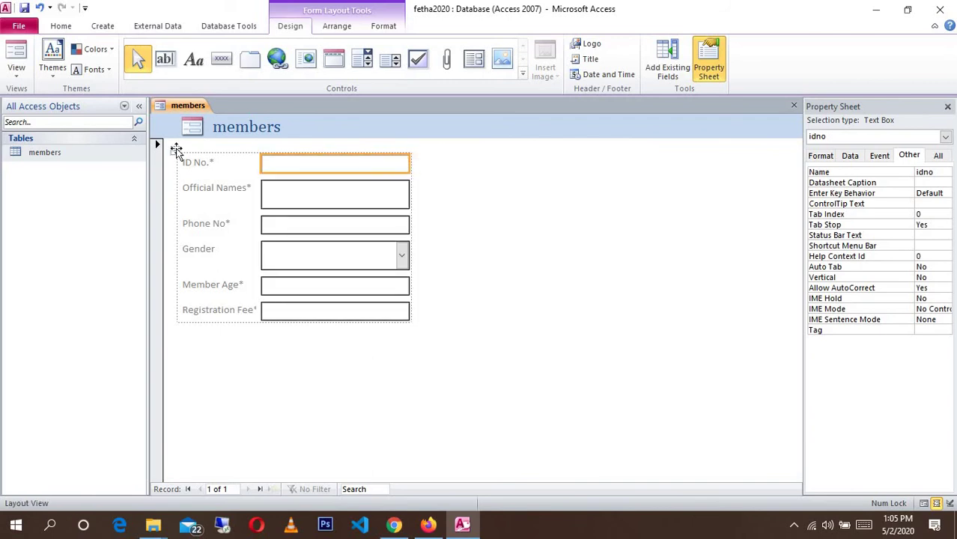
left_click_drag(176, 149, 275, 164)
left_click(225, 127)
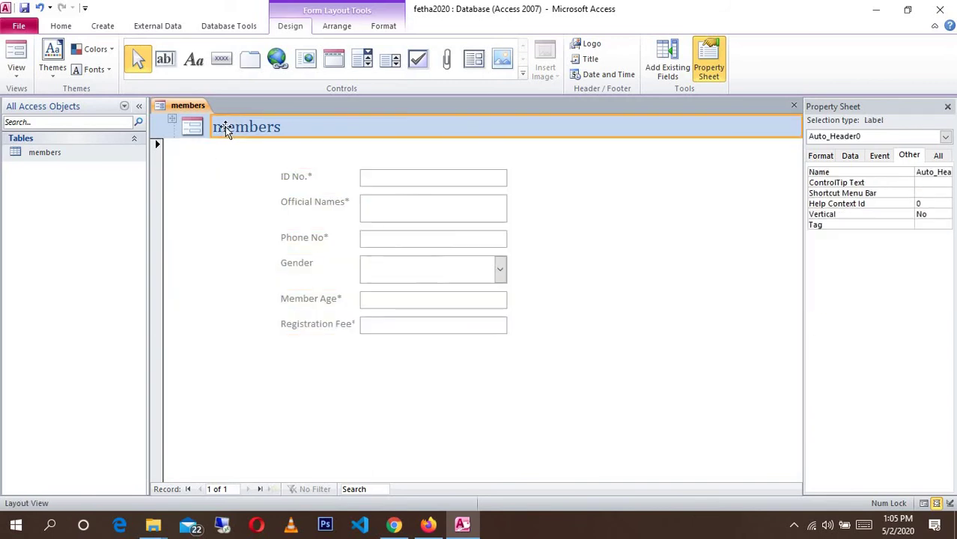
- Change the form's header label from 'members' to 'Fedha Youth Group Member Registration'
double_click(233, 133)
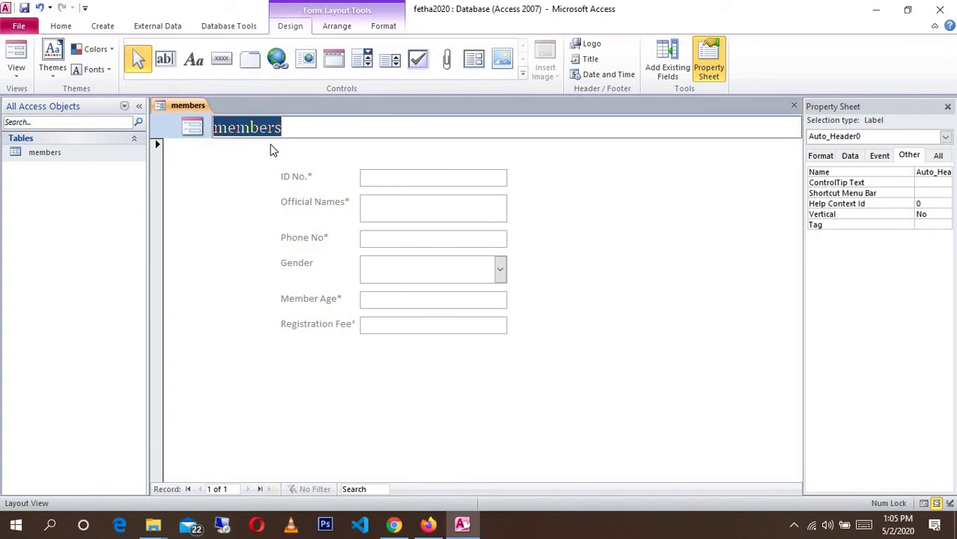
key("End")
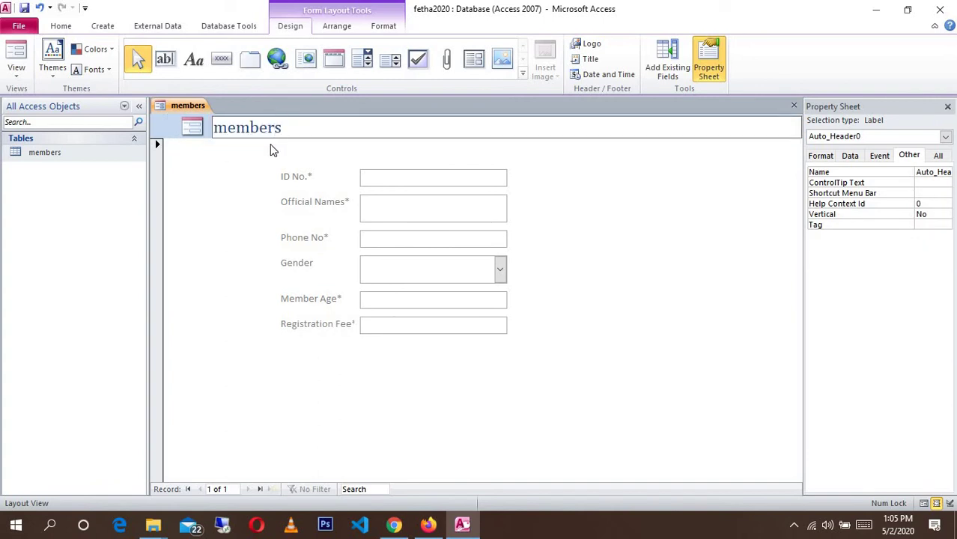
key("Home")
type("Fedha ")
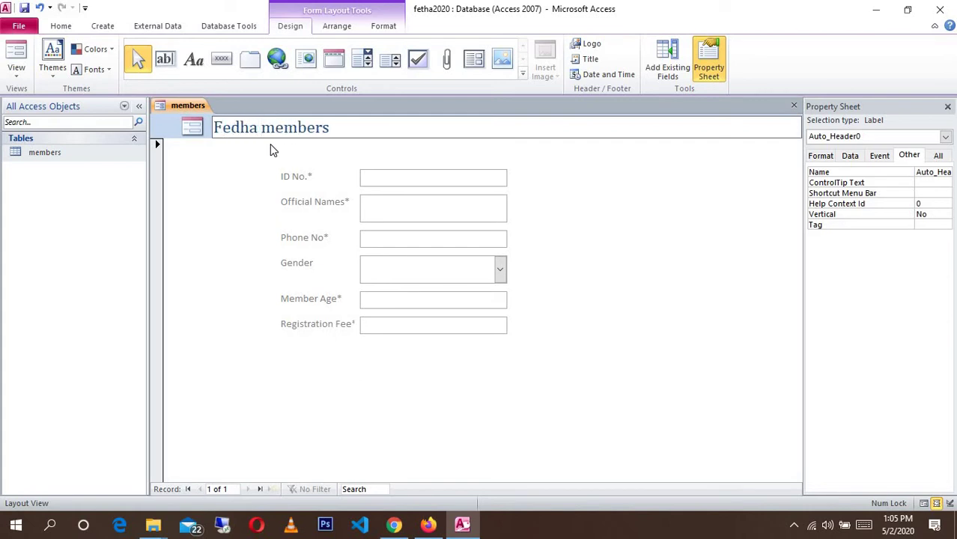
type("Youth ")
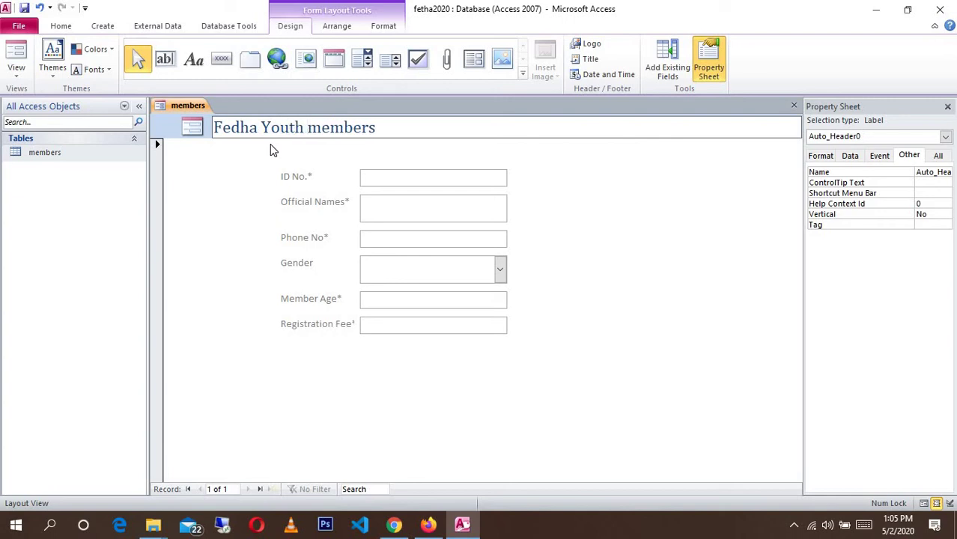
type("Group")
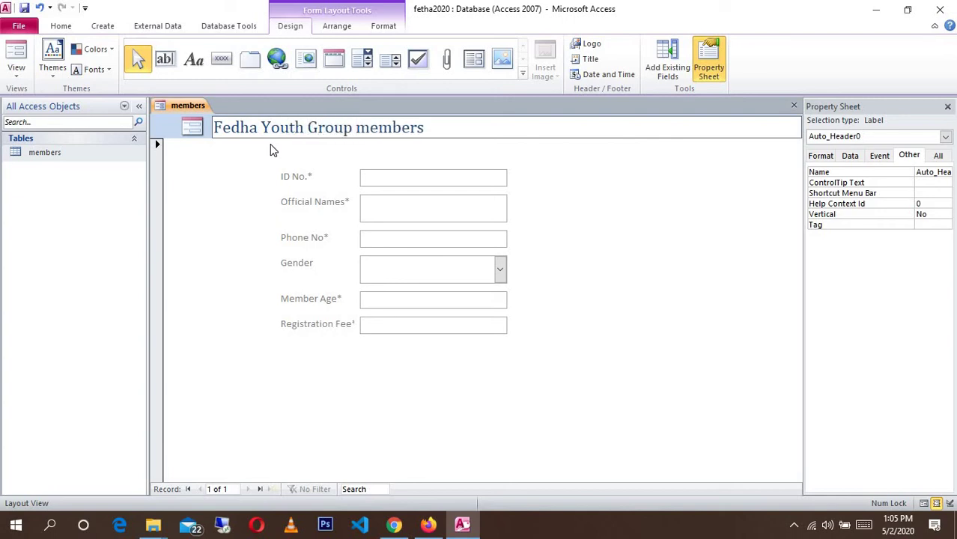
key("Delete")
type("M")
key("Right")
key("Right")
key("Right")
key("Right")
key("Right")
key("BackSpace")
type("Regis")
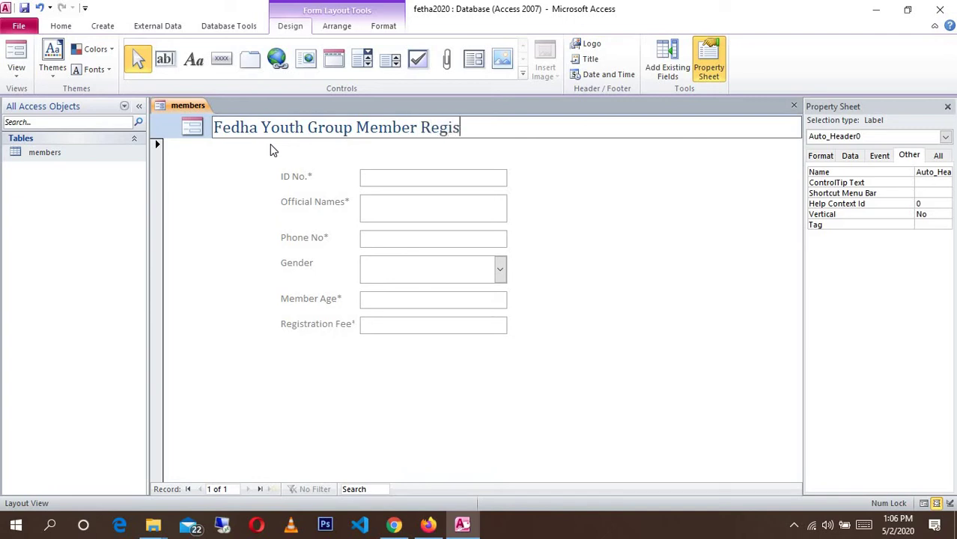
type("tration")
left_click(233, 202)
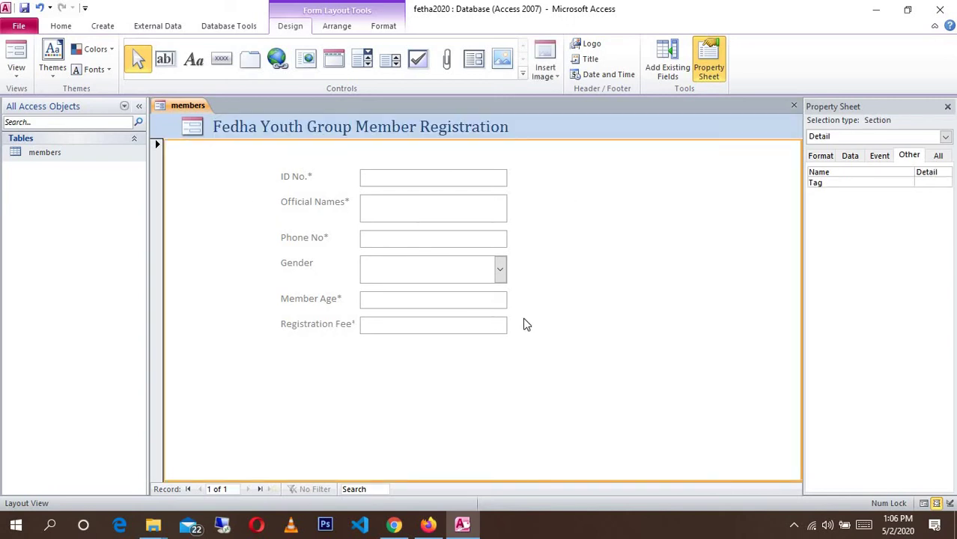
- Switch the form to Design view and enlarge the header and Detail sections
right_click(576, 293)
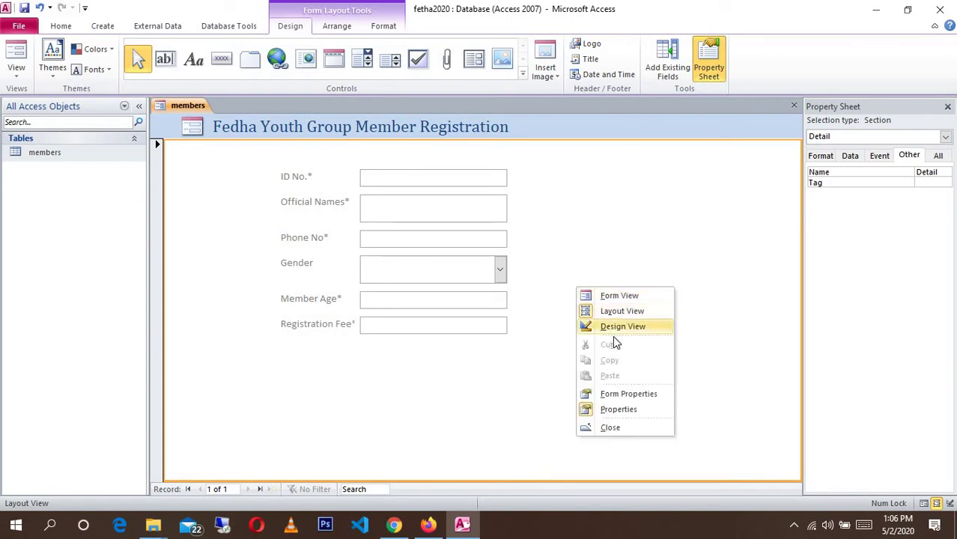
left_click(614, 325)
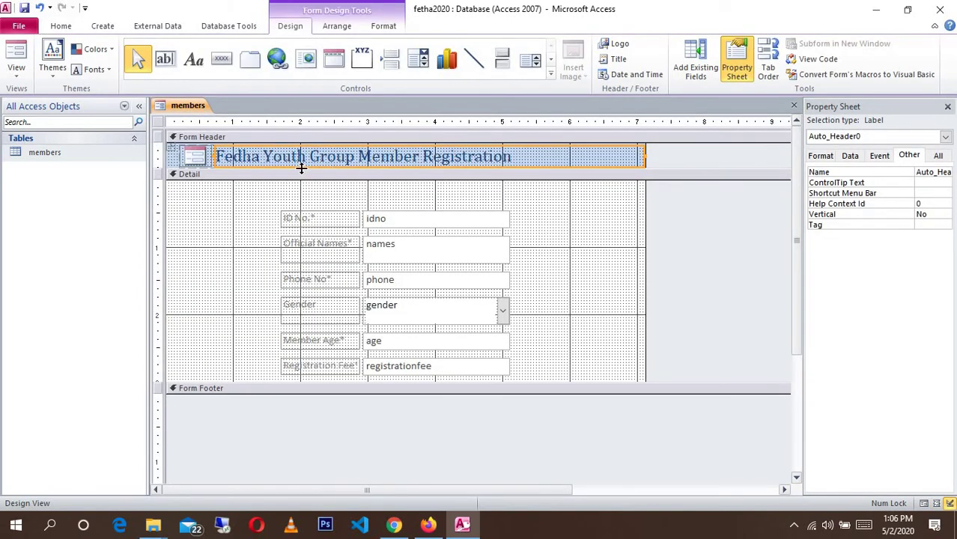
left_click_drag(301, 182, 302, 204)
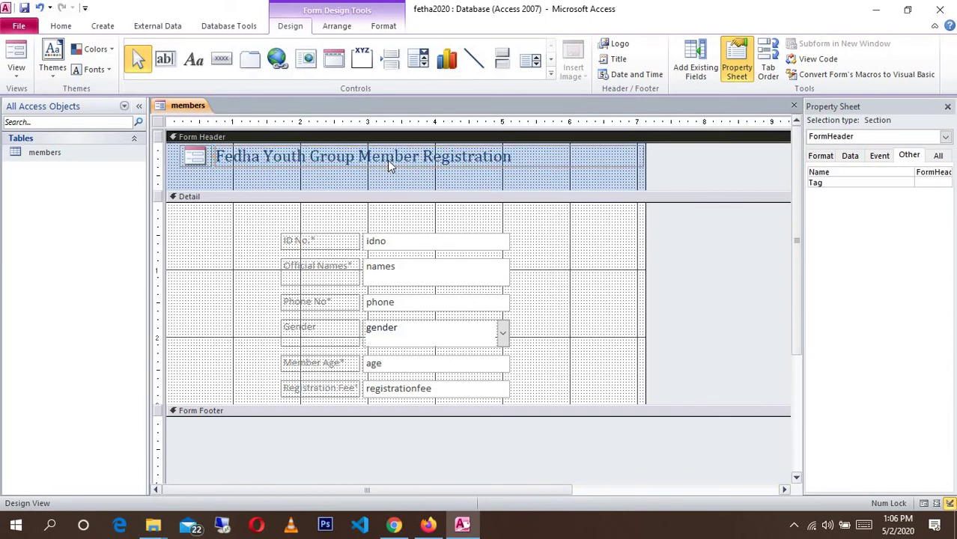
left_click(388, 161)
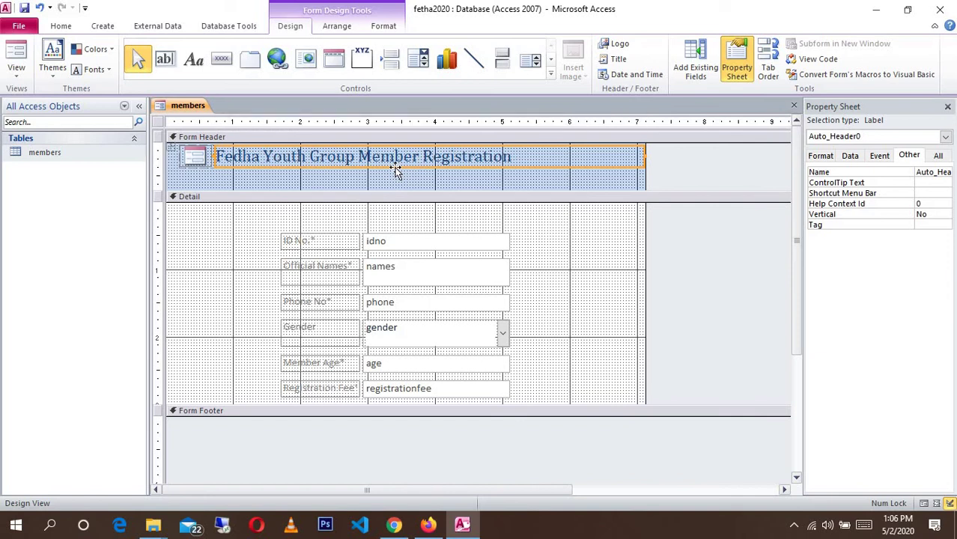
left_click(389, 196)
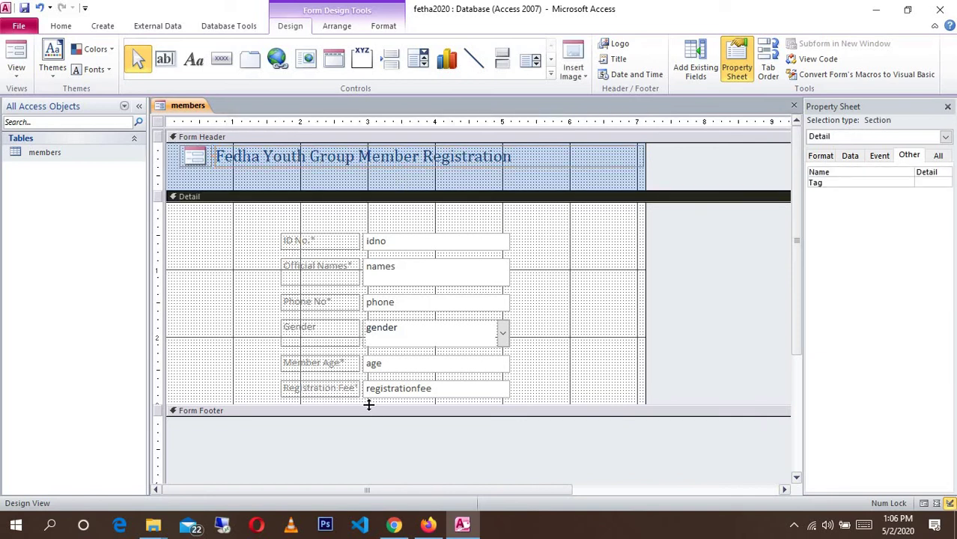
left_click_drag(368, 405, 415, 443)
- Shorten the names text box to a single line so the fields below move up
left_click(440, 338)
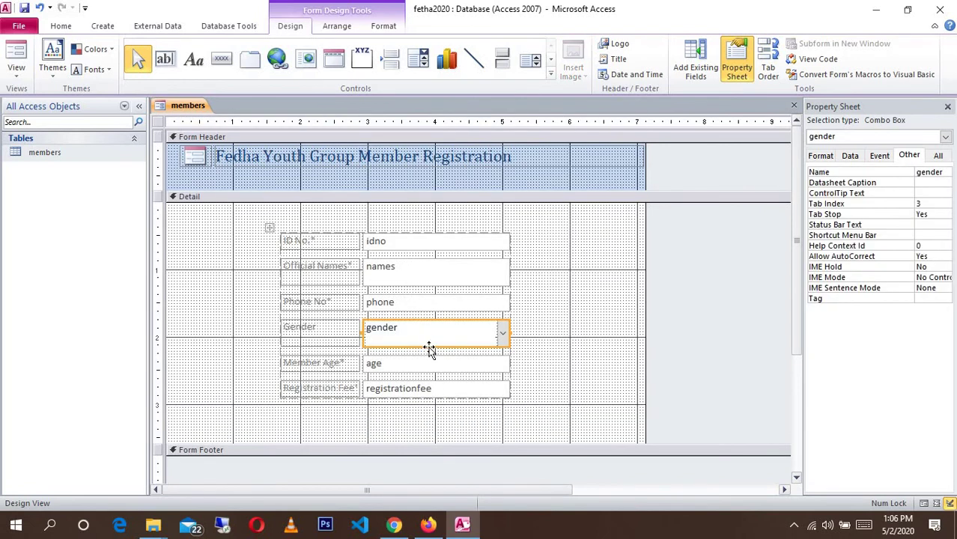
left_click(431, 344)
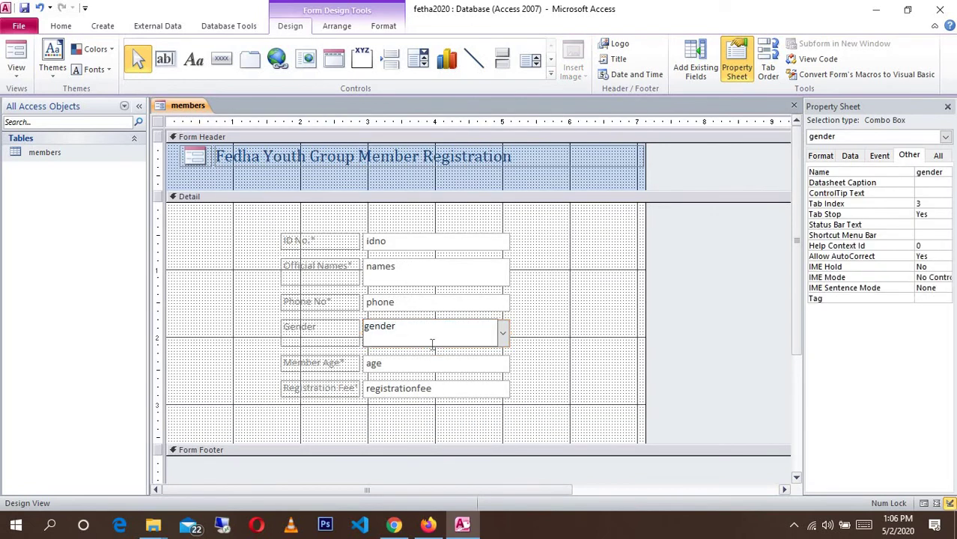
left_click(577, 341)
left_click(441, 287)
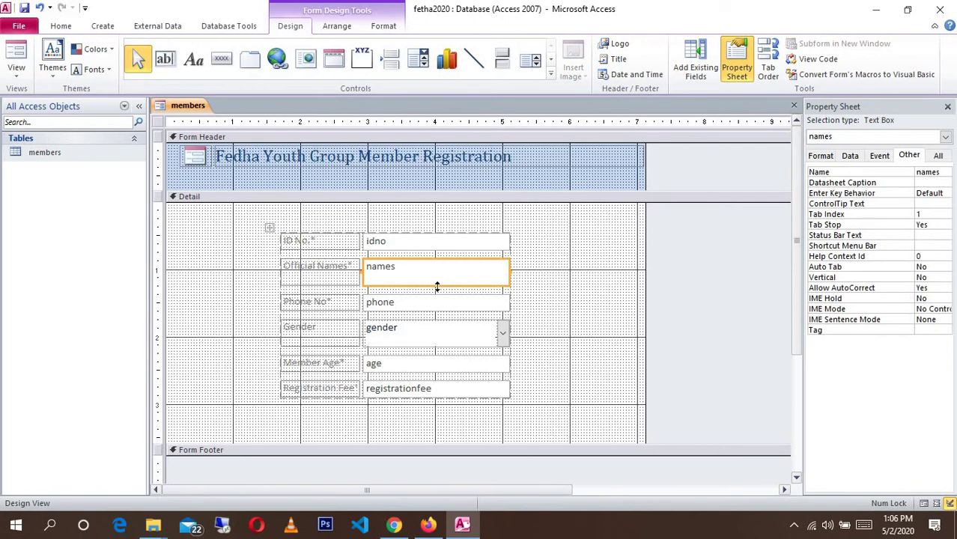
left_click_drag(436, 285, 435, 275)
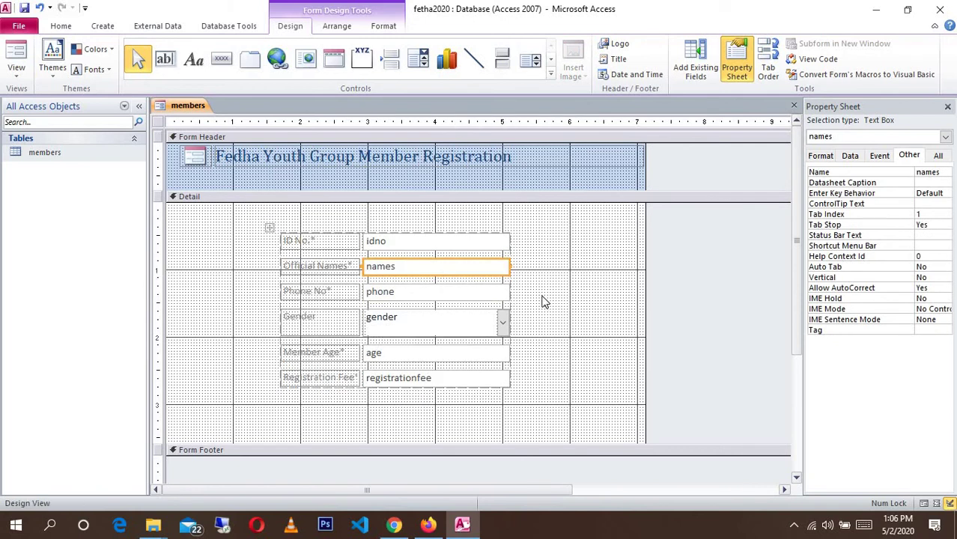
left_click(545, 299)
left_click(424, 335)
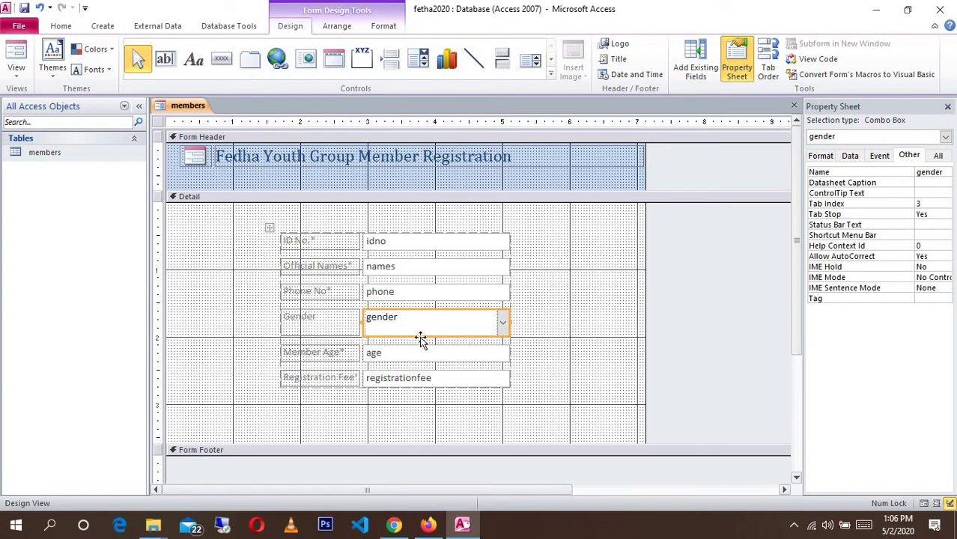
left_click(573, 323)
scroll(493, 361, "down", 2)
scroll(493, 358, "up", 2)
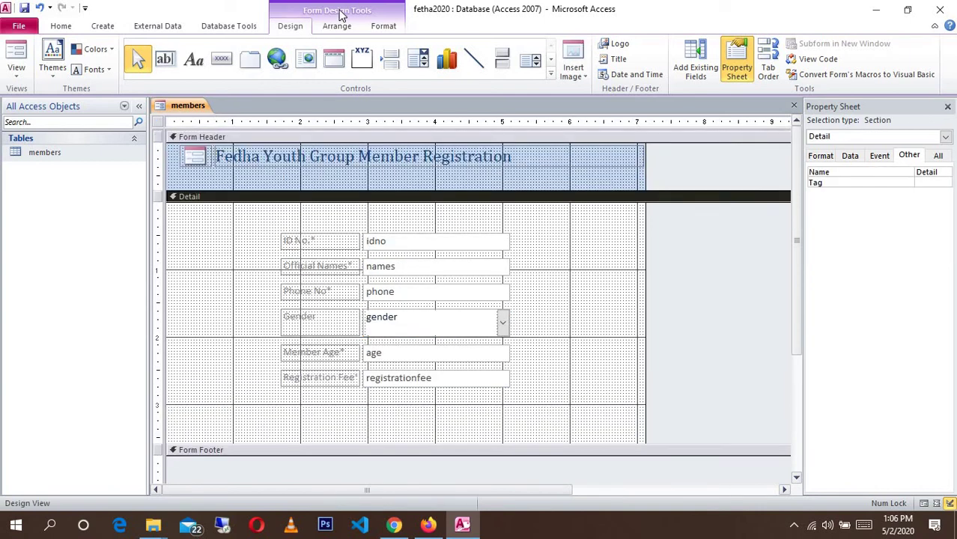
- Add a Save Record button with the save picture below the member fields
left_click(223, 65)
left_click_drag(199, 396, 290, 430)
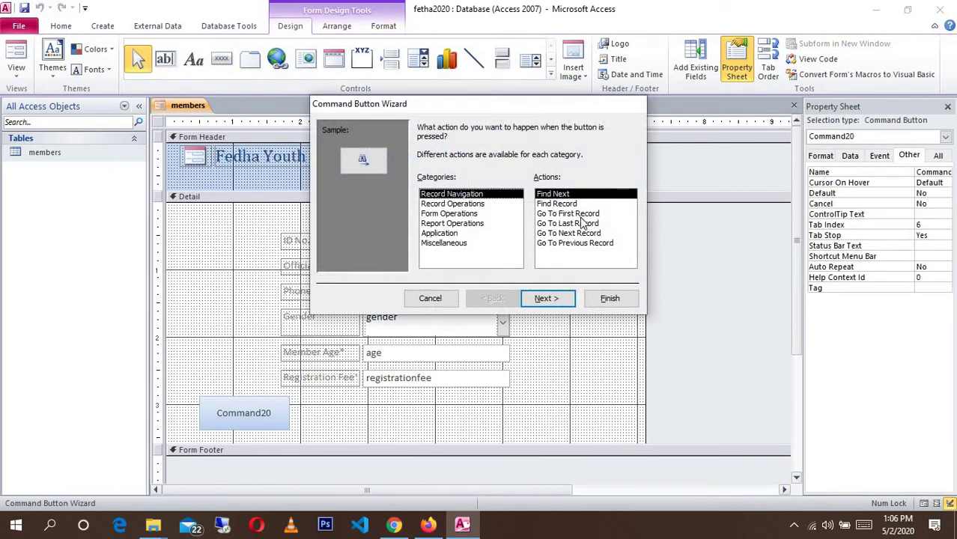
left_click(457, 205)
left_click(559, 233)
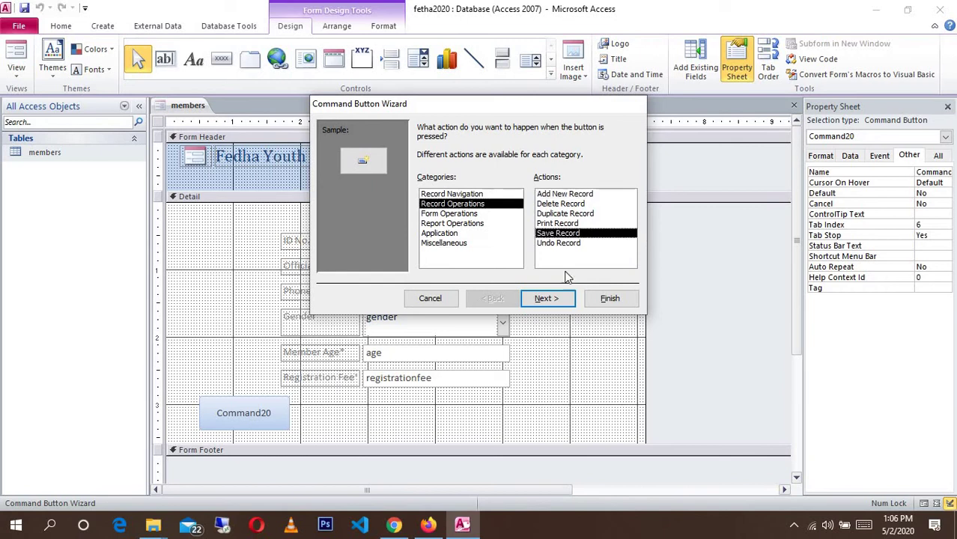
left_click(540, 301)
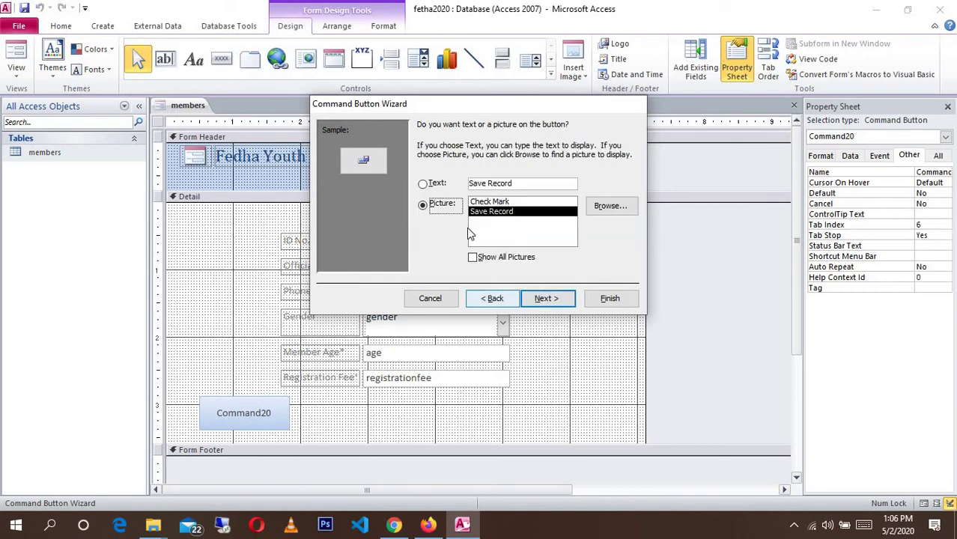
left_click(544, 298)
left_click(595, 300)
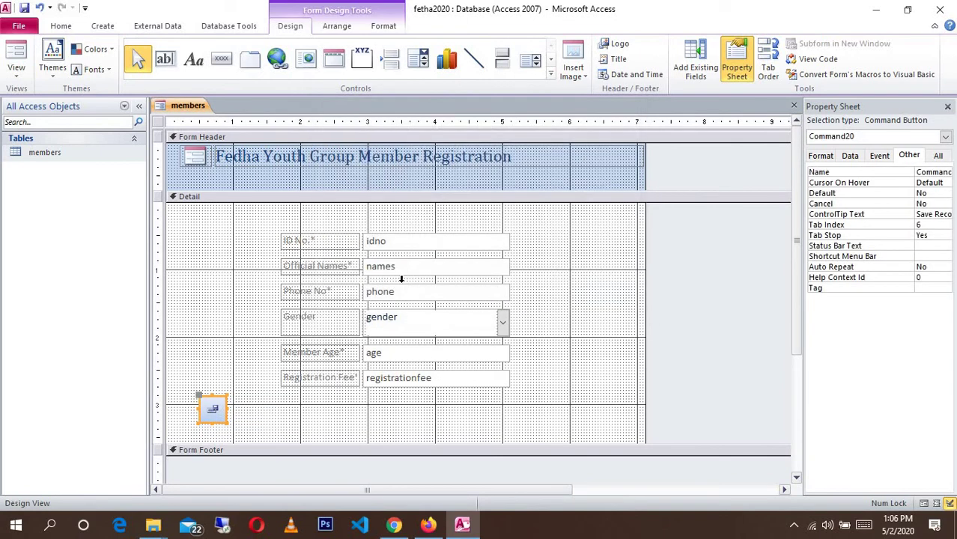
left_click(222, 58)
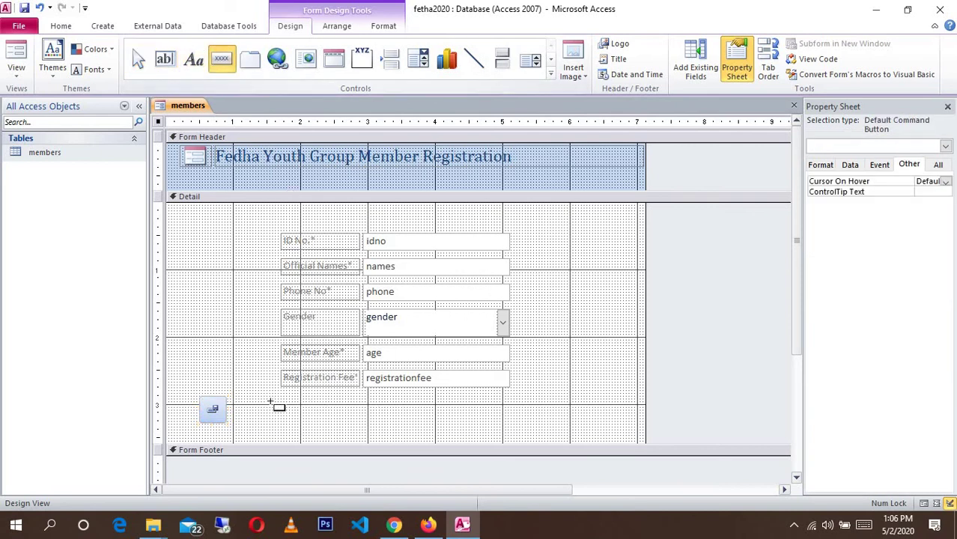
- Draw an Add New Record button captioned 'New Entry' beside the save button
left_click_drag(255, 399, 370, 429)
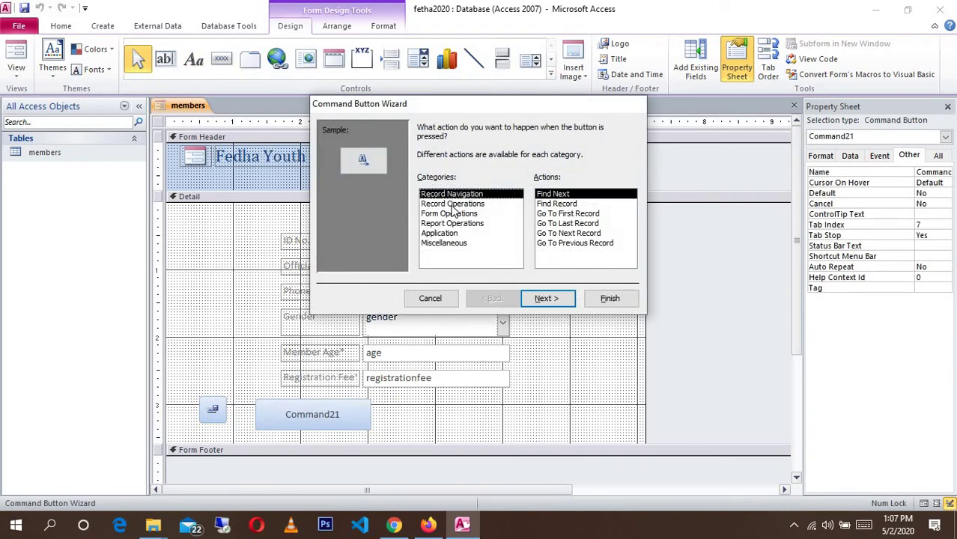
left_click(453, 205)
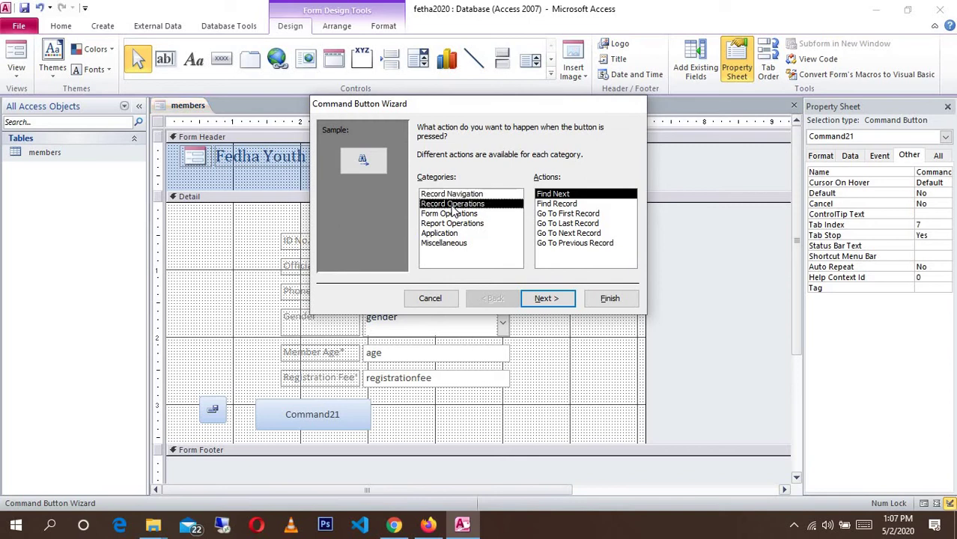
left_click(547, 299)
left_click_drag(515, 183, 461, 184)
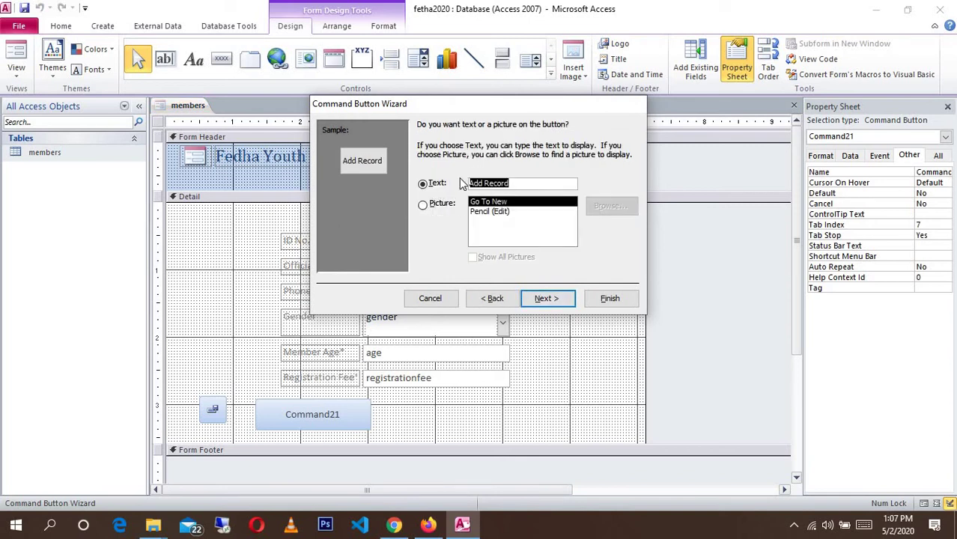
type("new R")
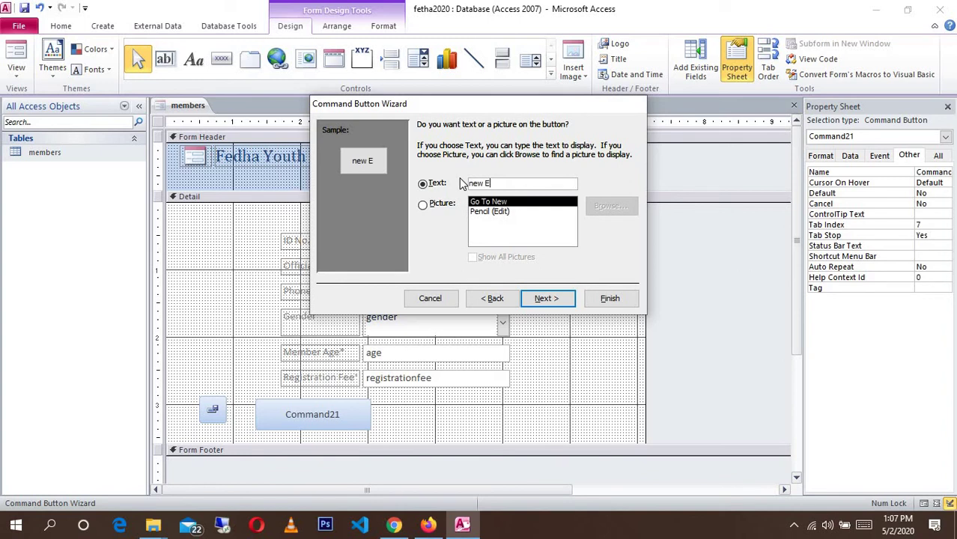
key("BackSpace")
key("BackSpace")
key("BackSpace")
key("BackSpace")
key("BackSpace")
type("n")
key("BackSpace")
type("New Entry")
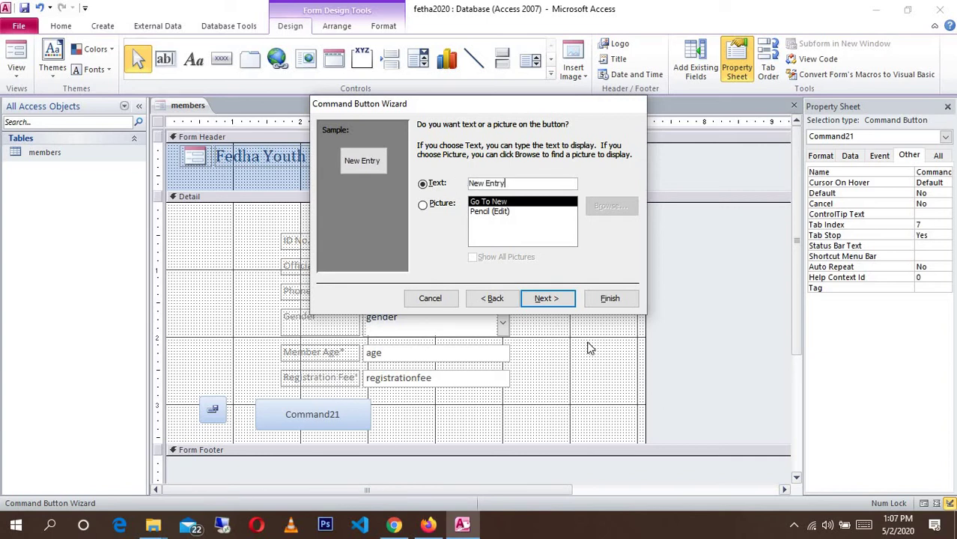
left_click(559, 298)
left_click(610, 298)
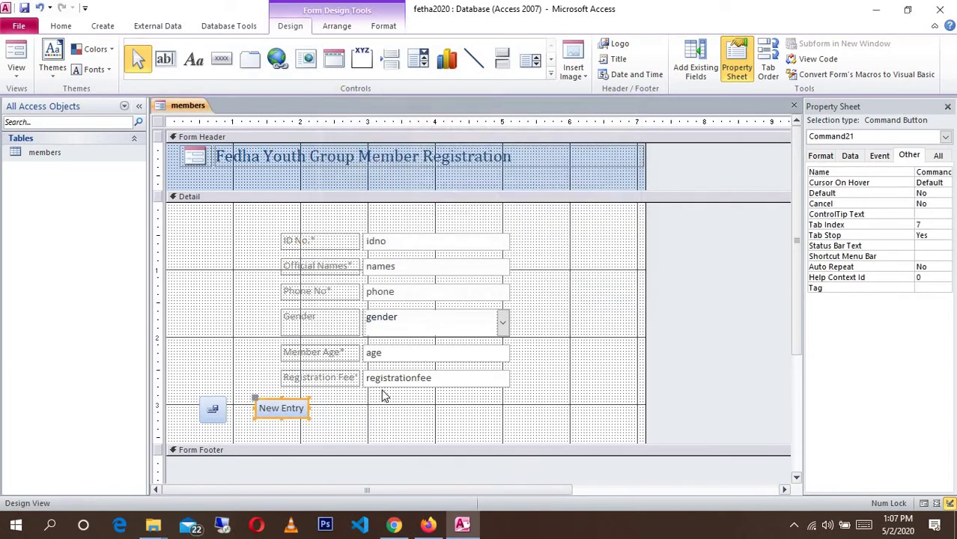
- Add a Close Form button captioned 'Close' right of New Entry and enlarge it
left_click(222, 59)
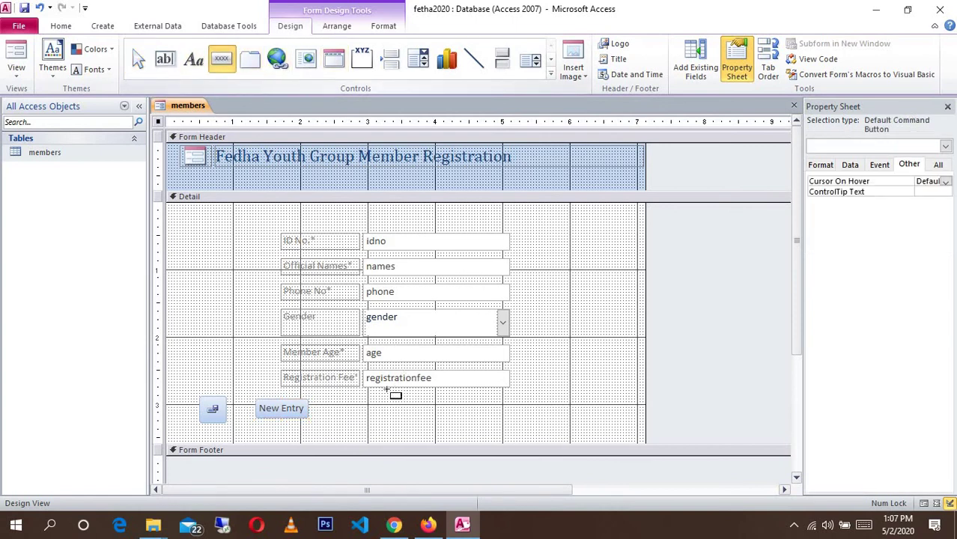
left_click_drag(342, 399, 446, 427)
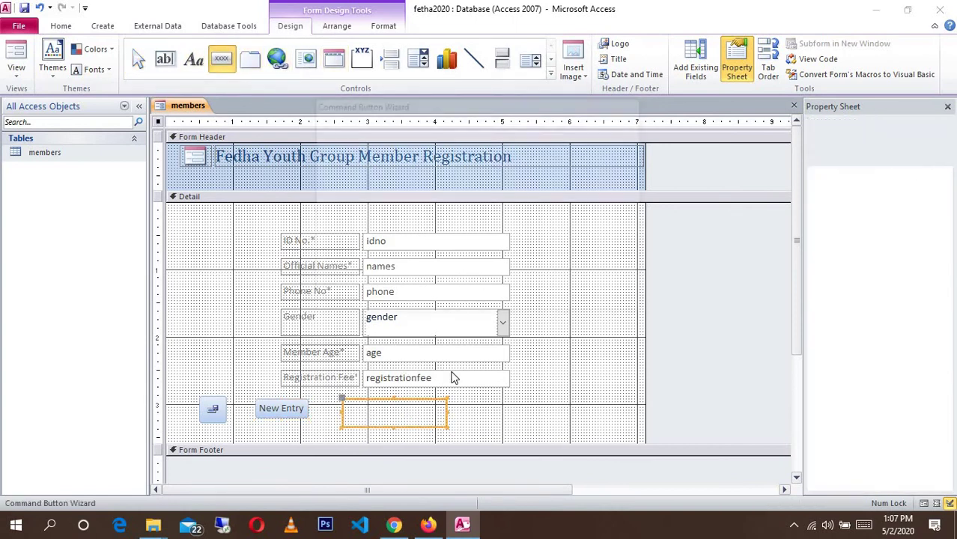
left_click(456, 204)
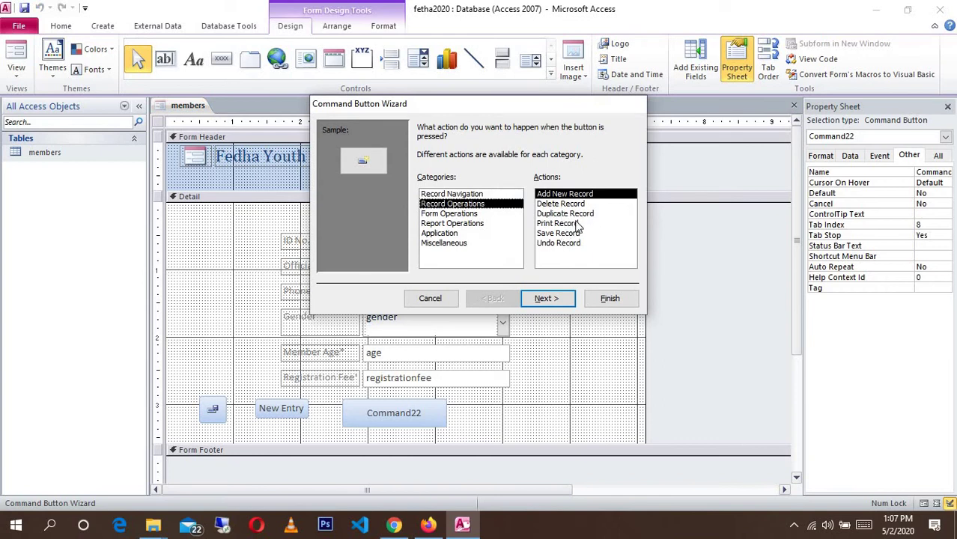
left_click(452, 214)
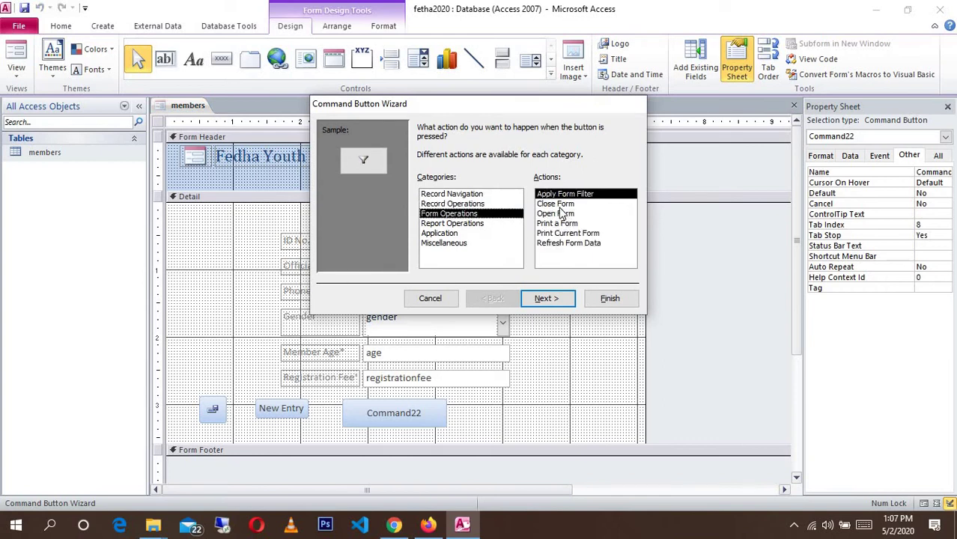
left_click(556, 203)
left_click(548, 298)
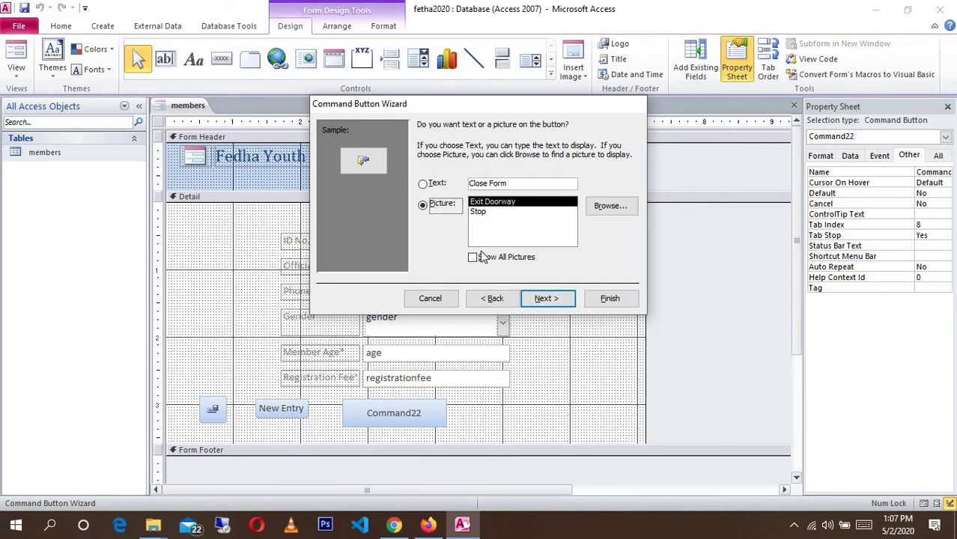
left_click(512, 184)
key("BackSpace")
key("BackSpace")
key("BackSpace")
key("BackSpace")
key("BackSpace")
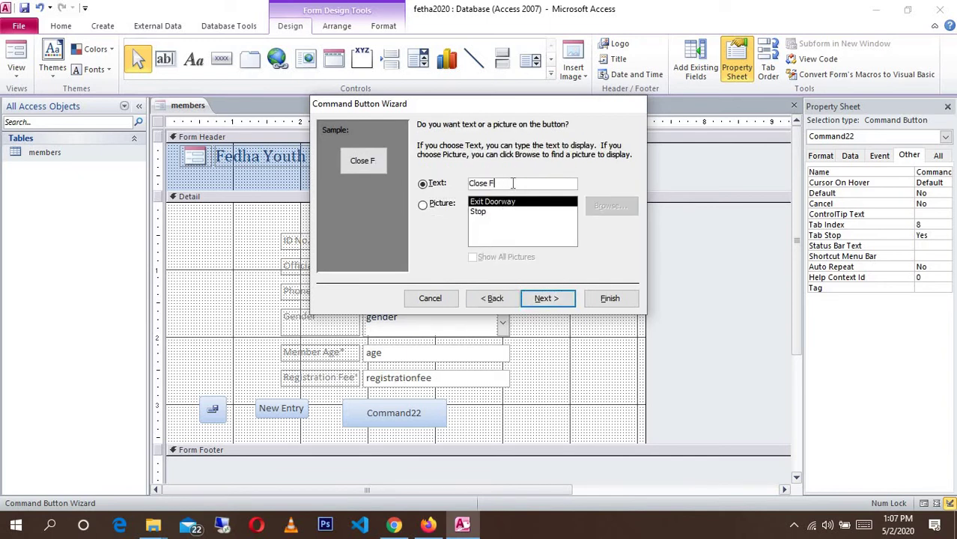
left_click(557, 298)
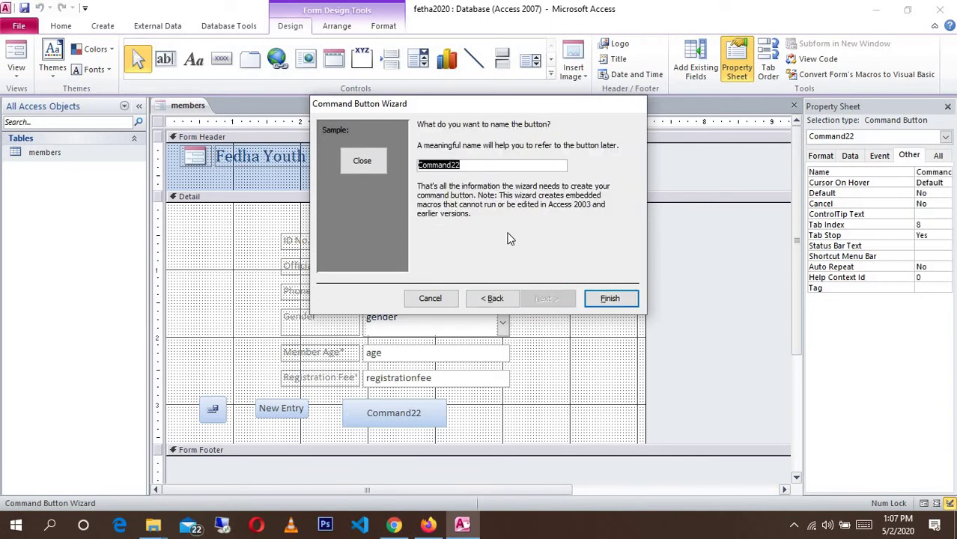
left_click(608, 298)
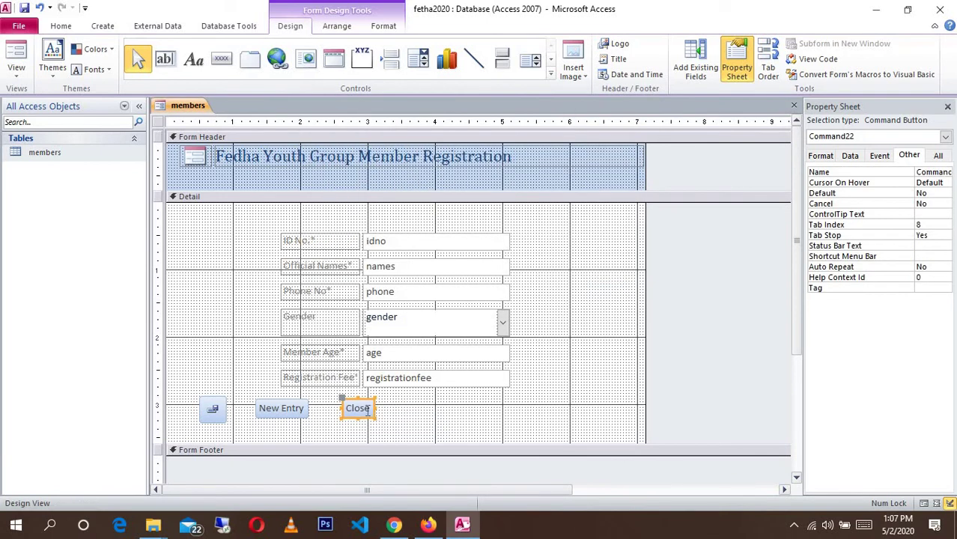
left_click_drag(377, 418, 408, 429)
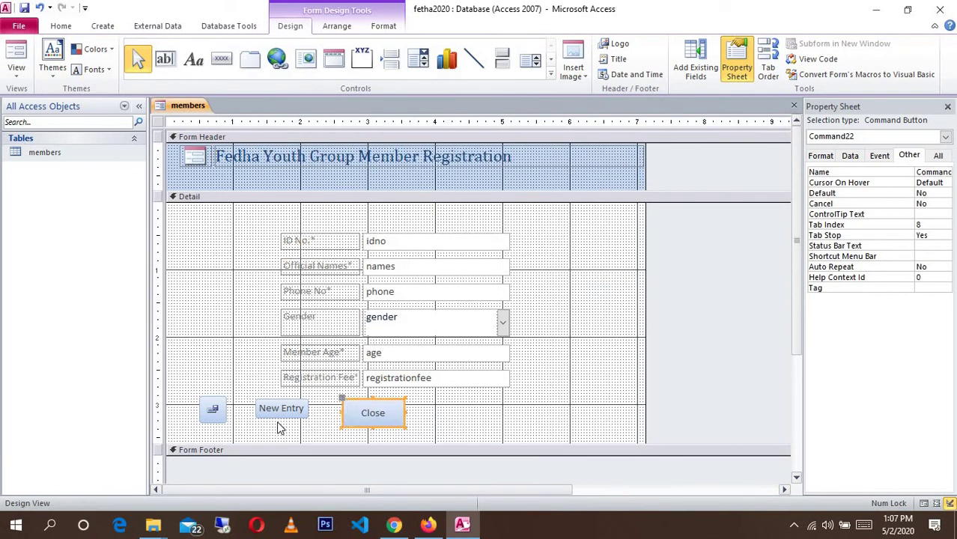
- Enlarge the New Entry button and reposition the three buttons as a group
left_click(299, 412)
left_click_drag(312, 420, 334, 426)
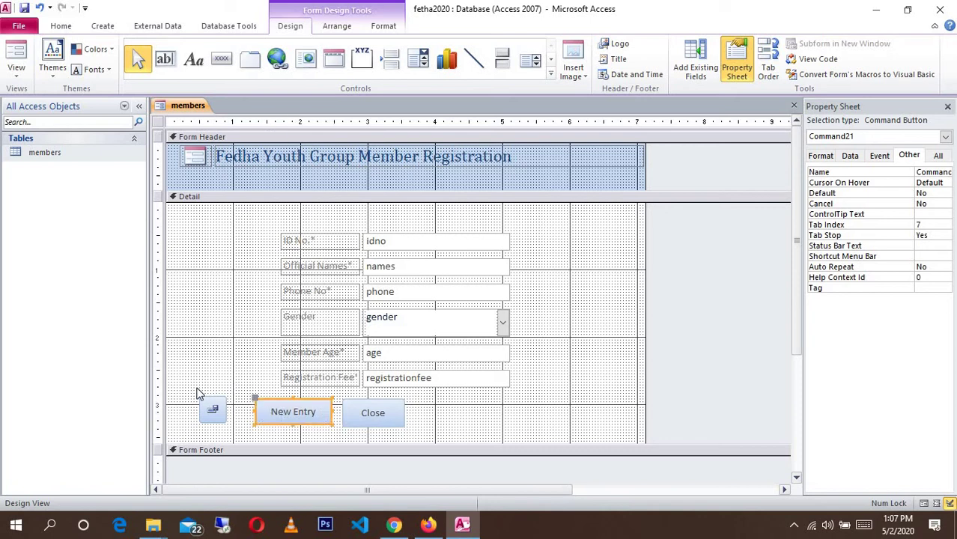
left_click_drag(197, 387, 483, 432)
left_click(767, 278)
- Set the whole form's Pop Up property to Yes
left_click(414, 196)
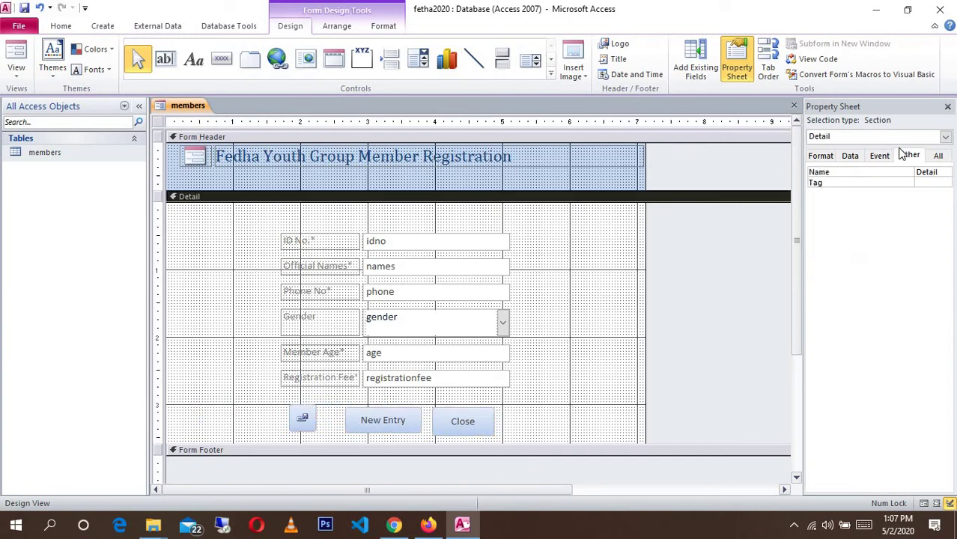
left_click(945, 137)
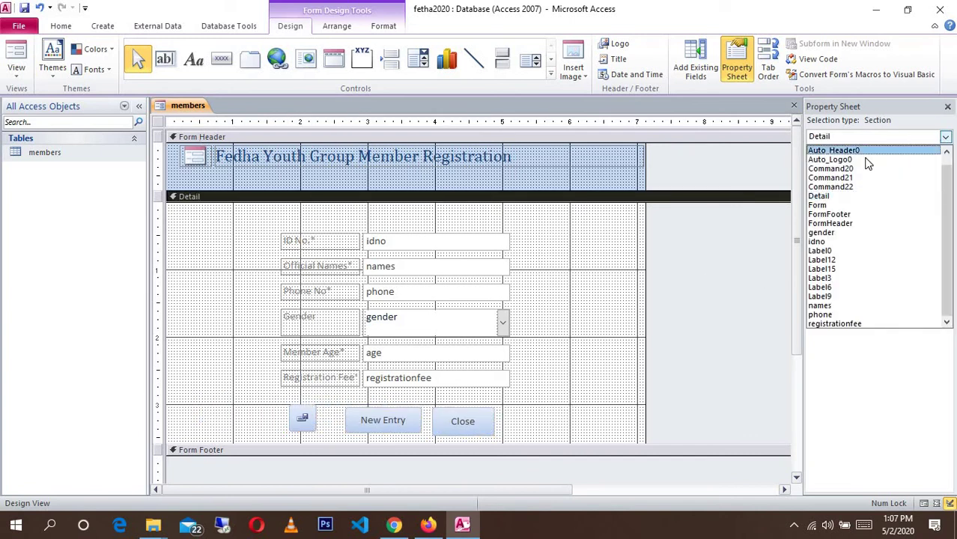
left_click(817, 204)
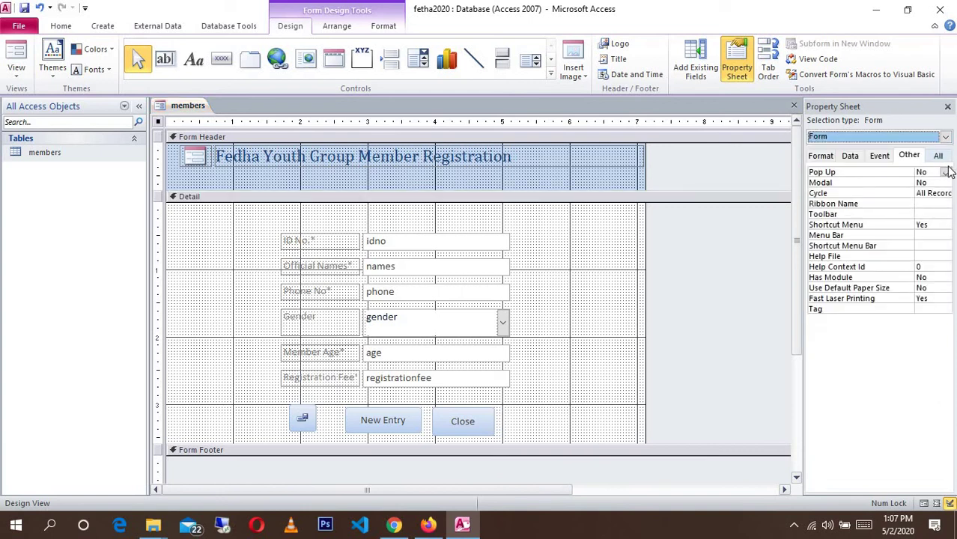
left_click(945, 172)
left_click(921, 182)
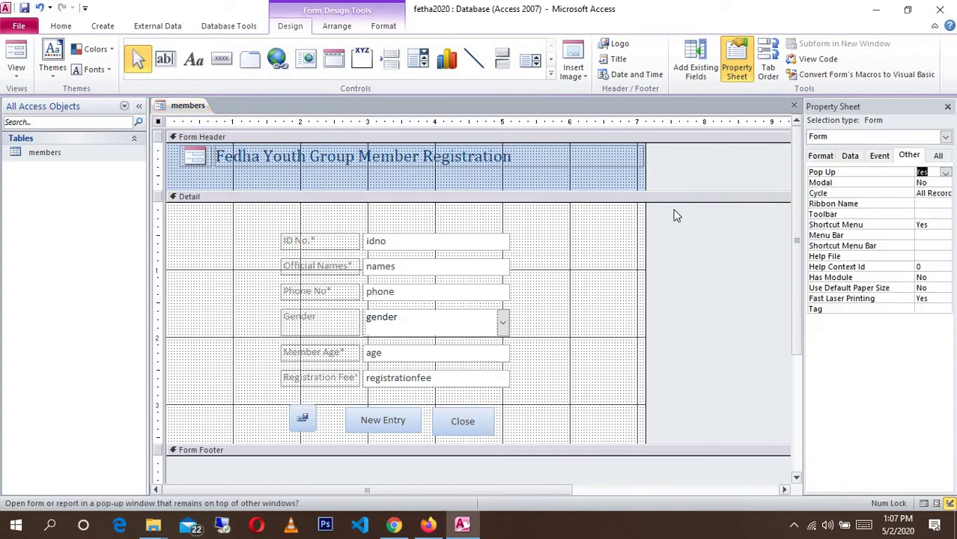
- Open the form in Form view and move its pop-up window up and right
left_click(608, 230)
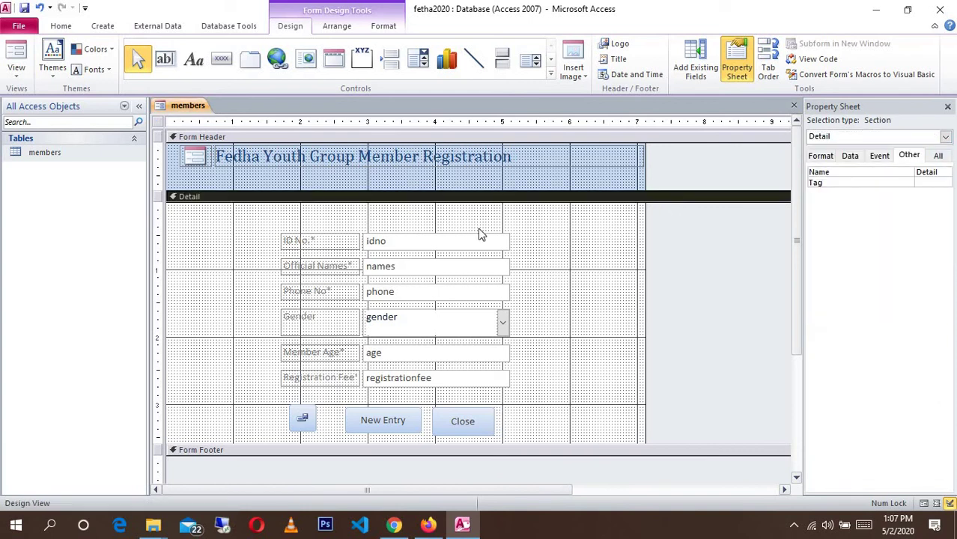
left_click(313, 166)
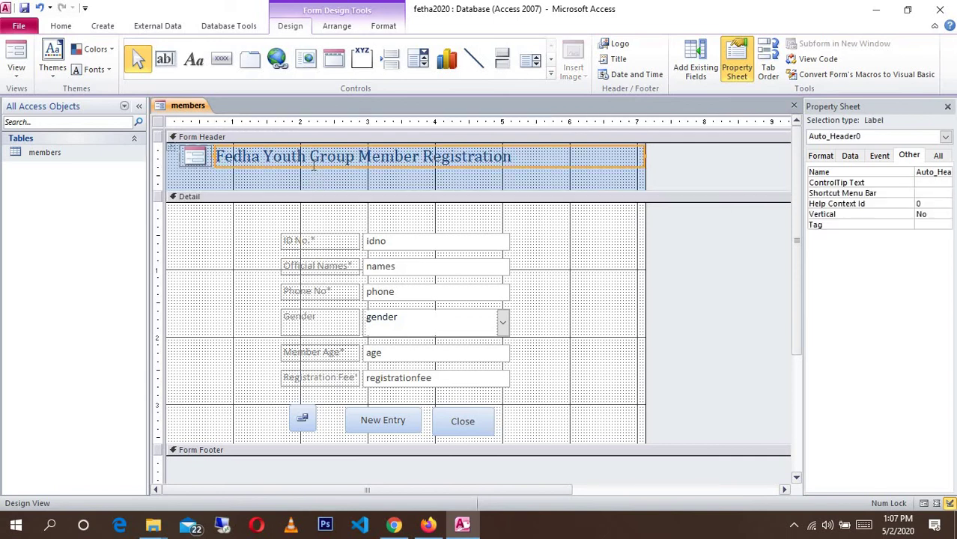
left_click(169, 160)
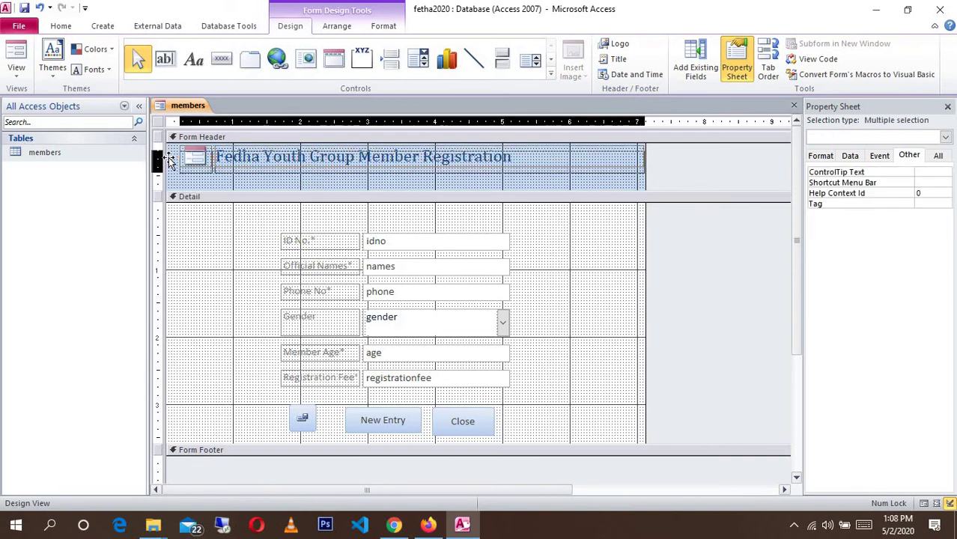
left_click(551, 256)
left_click(16, 56)
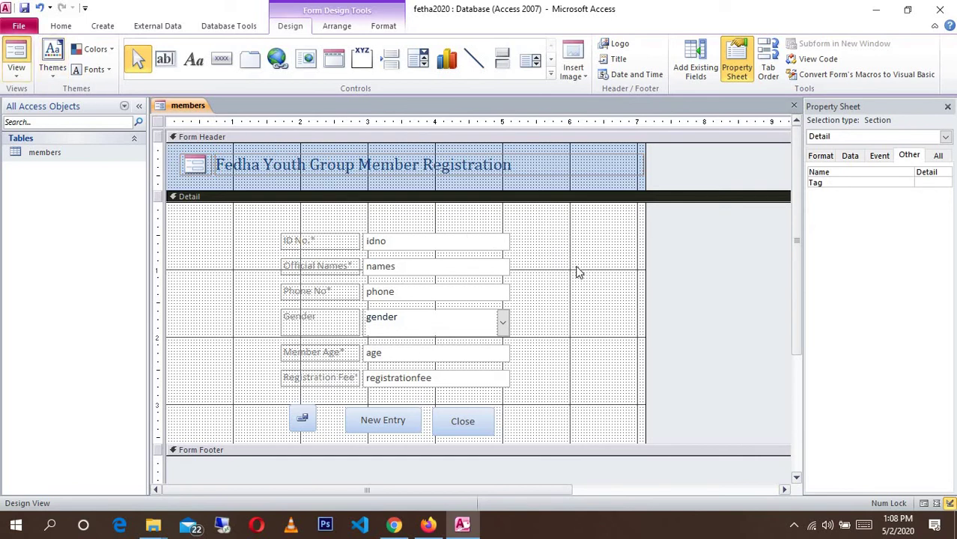
left_click_drag(417, 127, 474, 104)
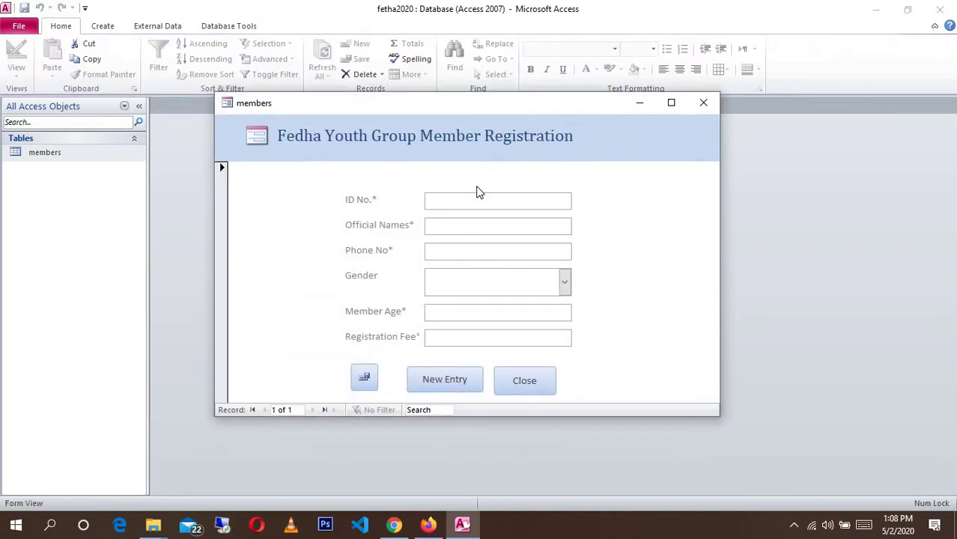
- Enter the member's ID number, name and phone number, and choose gender MALE
type("1010101010")
key("Tab")
type("ni")
key("BackSpace")
key("BackSpace")
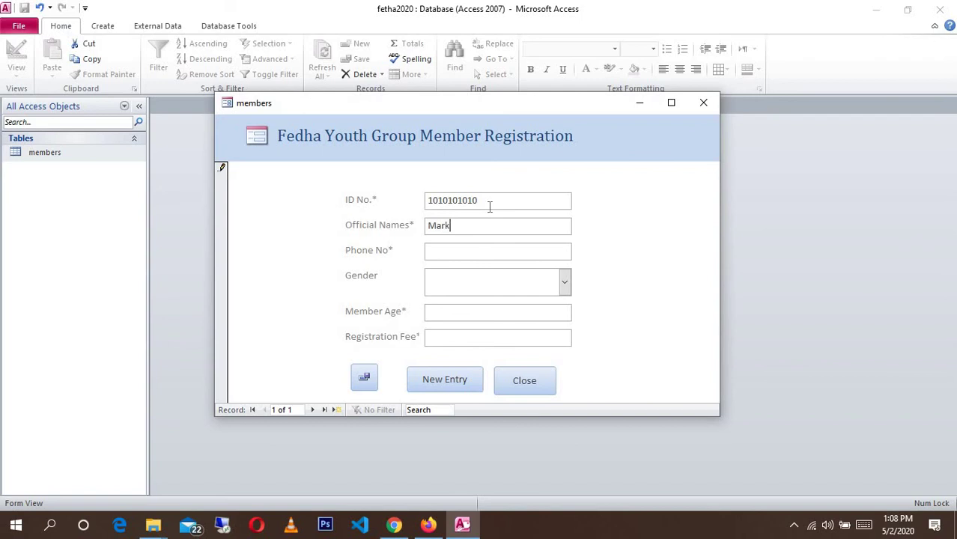
key("Tab")
key("Tab")
type("ma")
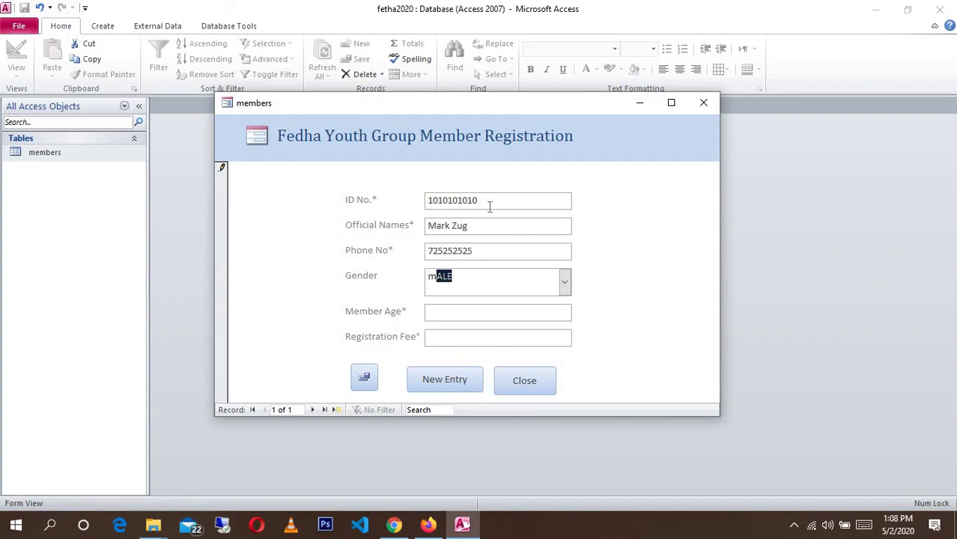
key("Tab")
- Set the member age to 20 after the age-limit warnings reject 10 and 200
type("10")
key("Tab")
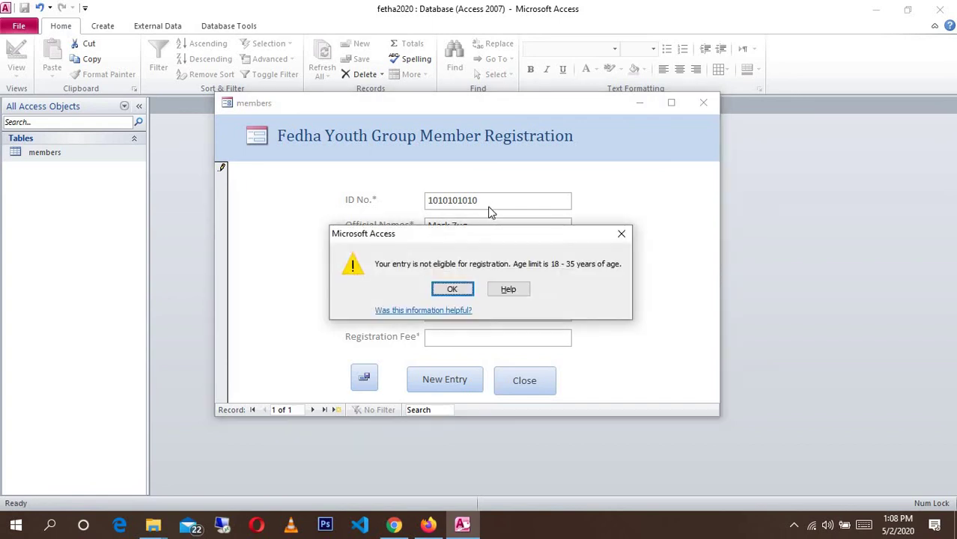
key("Return")
key("BackSpace")
key("BackSpace")
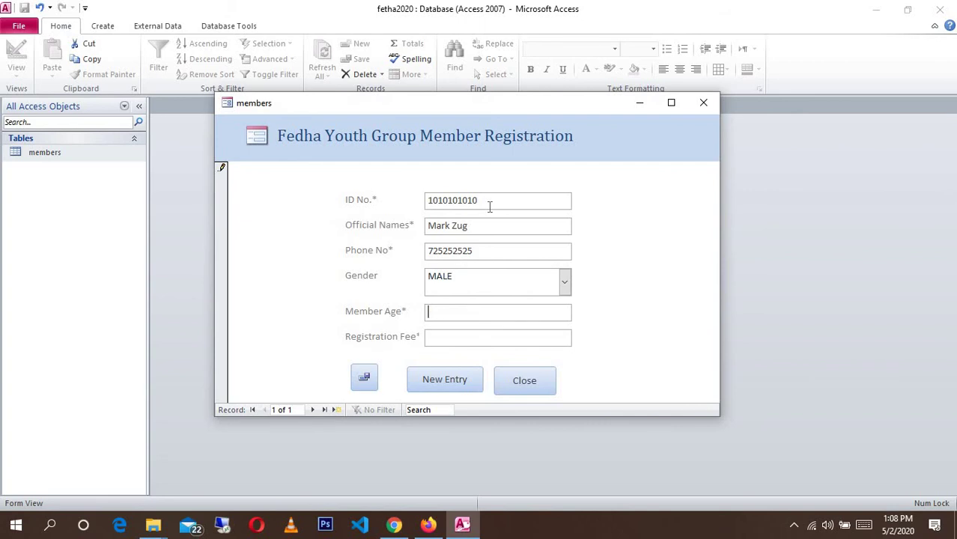
type("200")
key("Return")
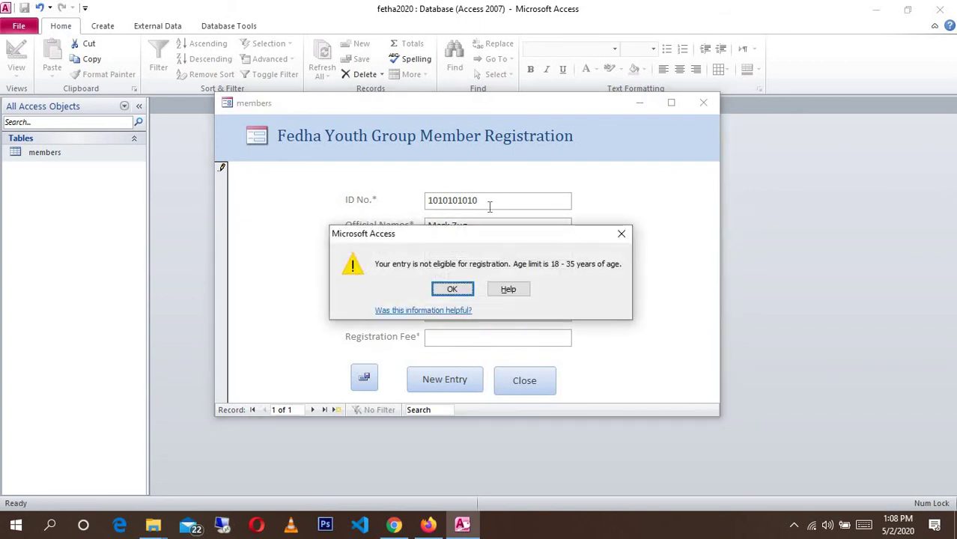
key("Return")
key("BackSpace")
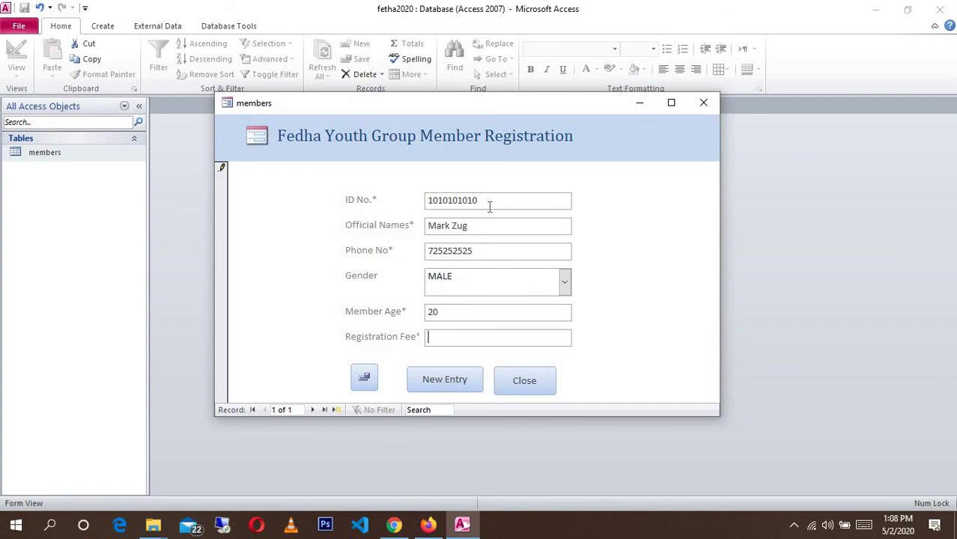
- Enter a 1000 registration fee past the fee warning, save the record, and start a new entry
type("100")
key("Return")
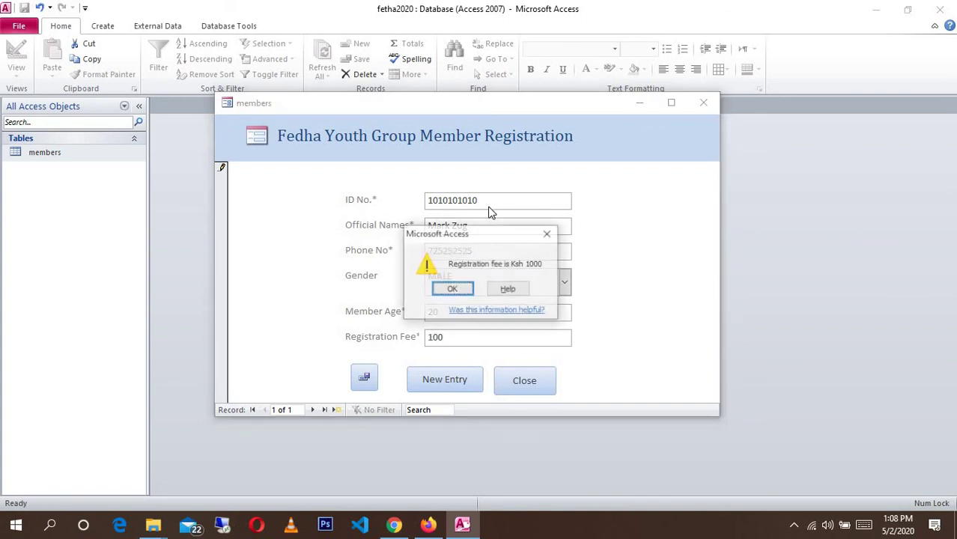
key("Tab")
key("shift+Tab")
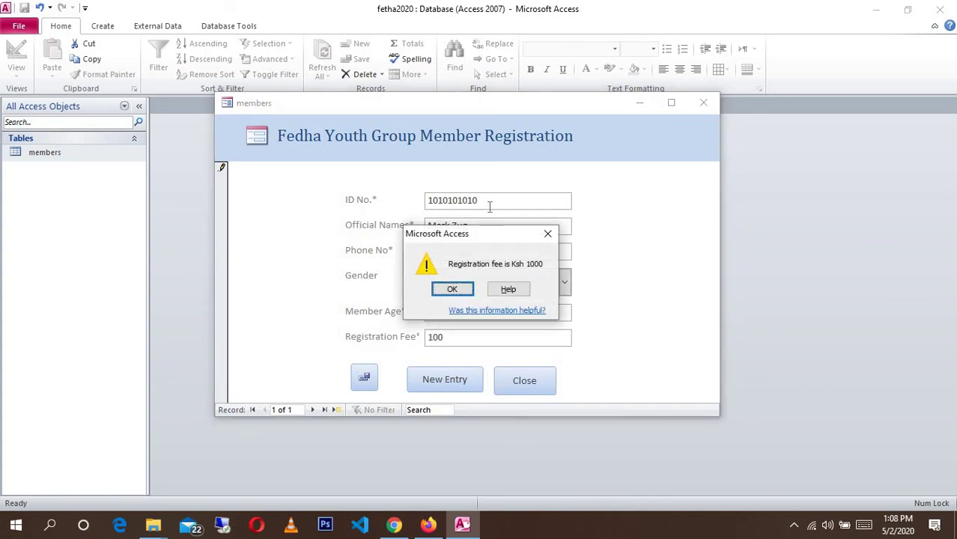
key("Return")
type("0")
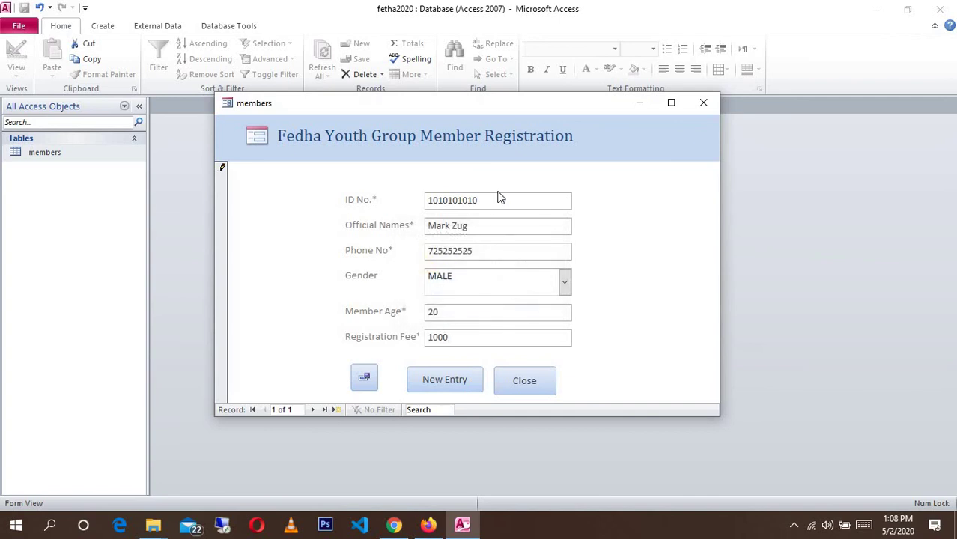
left_click(363, 377)
left_click(456, 382)
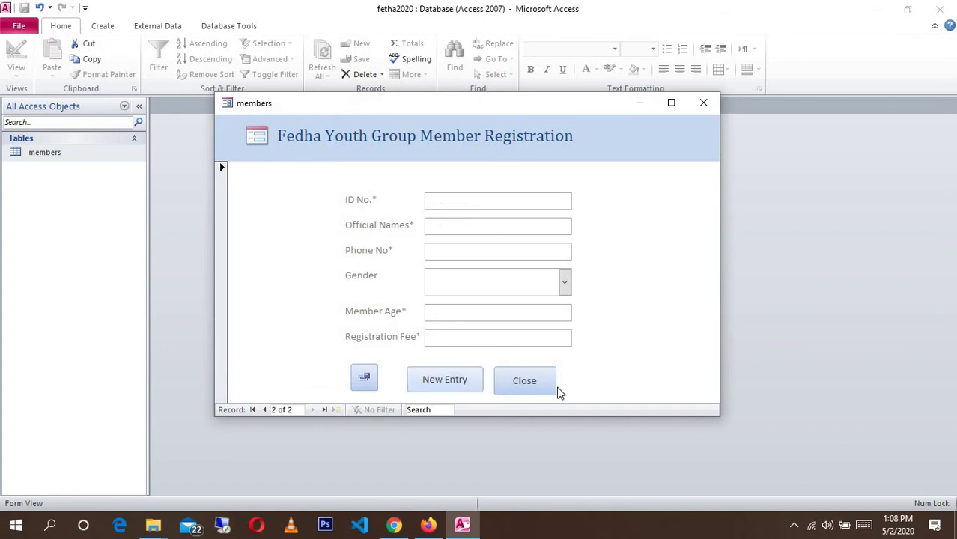
- Close the form and save its design under the name 'Member Register'
left_click(529, 382)
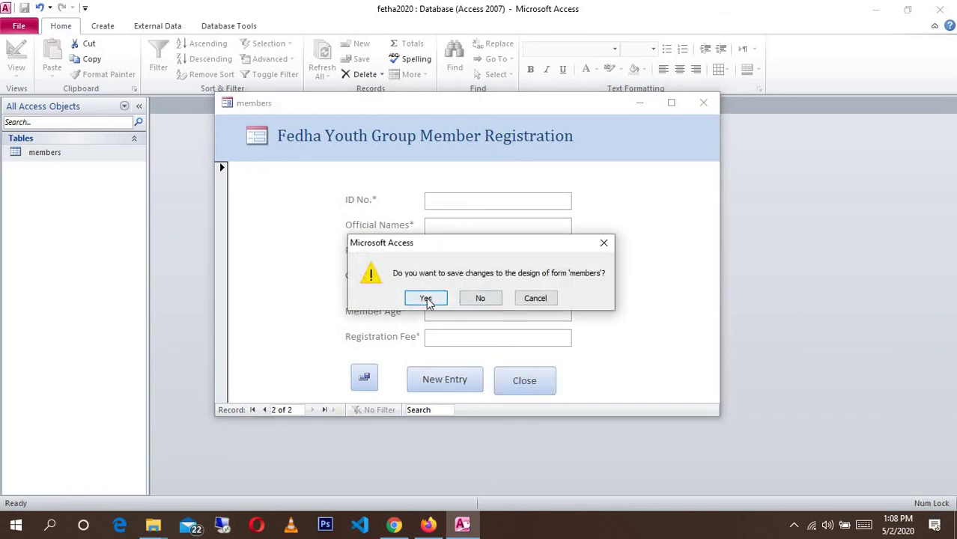
left_click(426, 298)
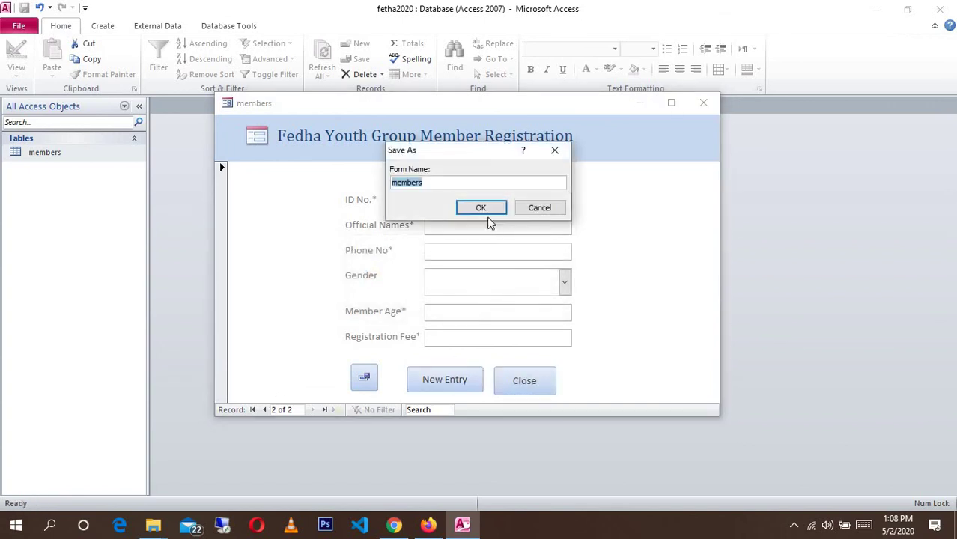
key("End")
key("BackSpace")
key("BackSpace")
key("BackSpace")
key("BackSpace")
key("BackSpace")
key("BackSpace")
key("BackSpace")
type("Member Register")
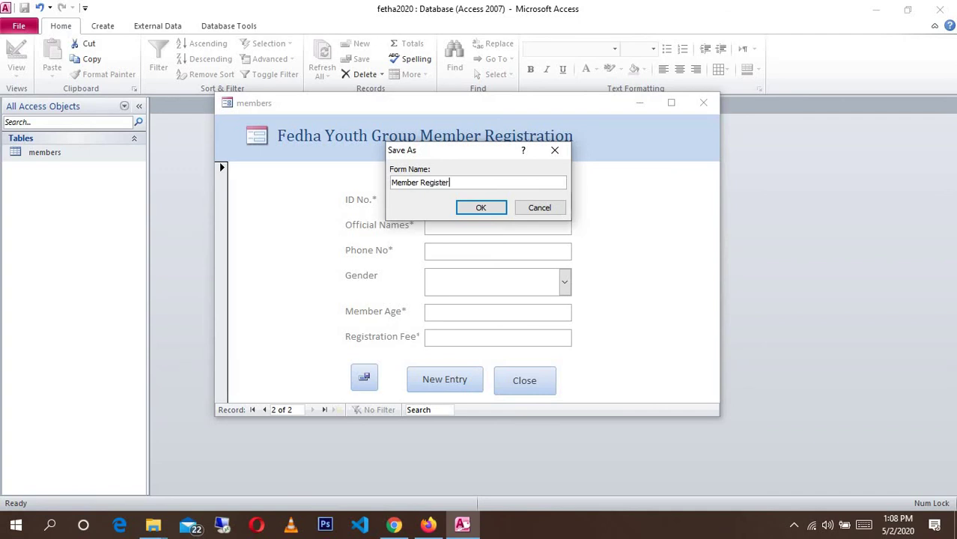
left_click(483, 208)
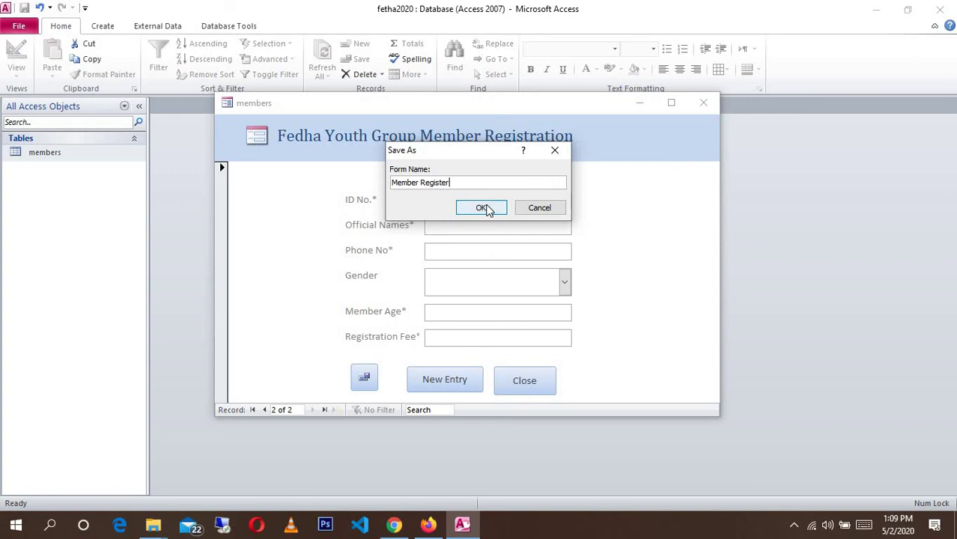
left_click(483, 208)
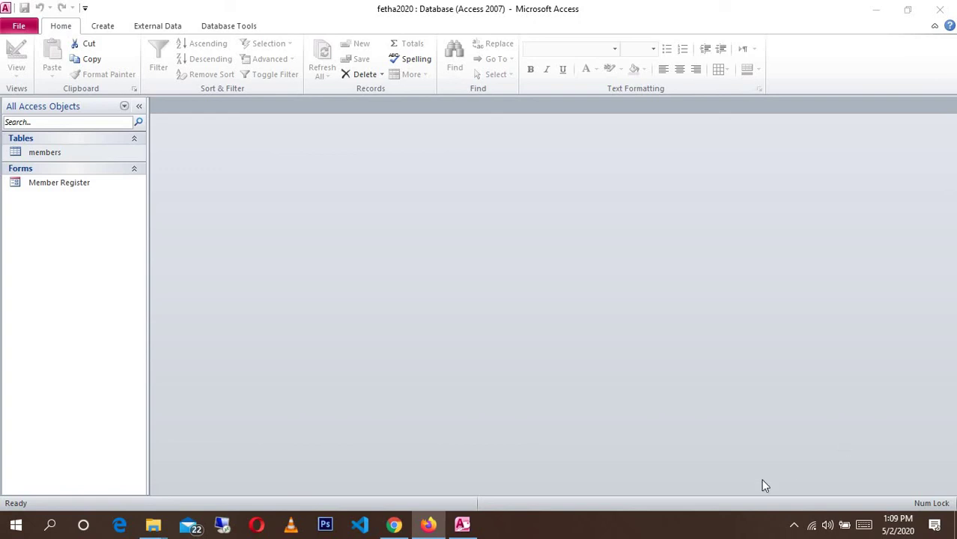
- Show the hidden notification-area icons from the taskbar
left_click(794, 525)
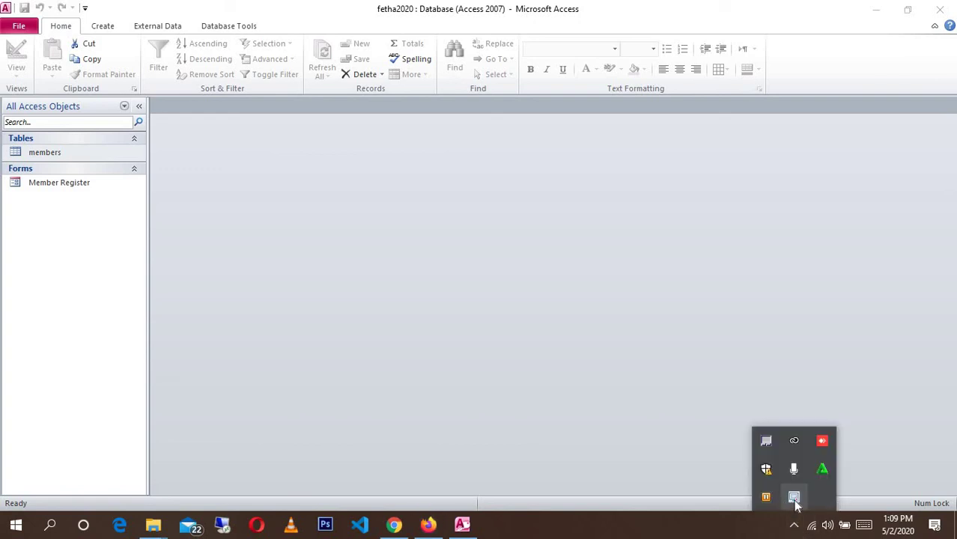